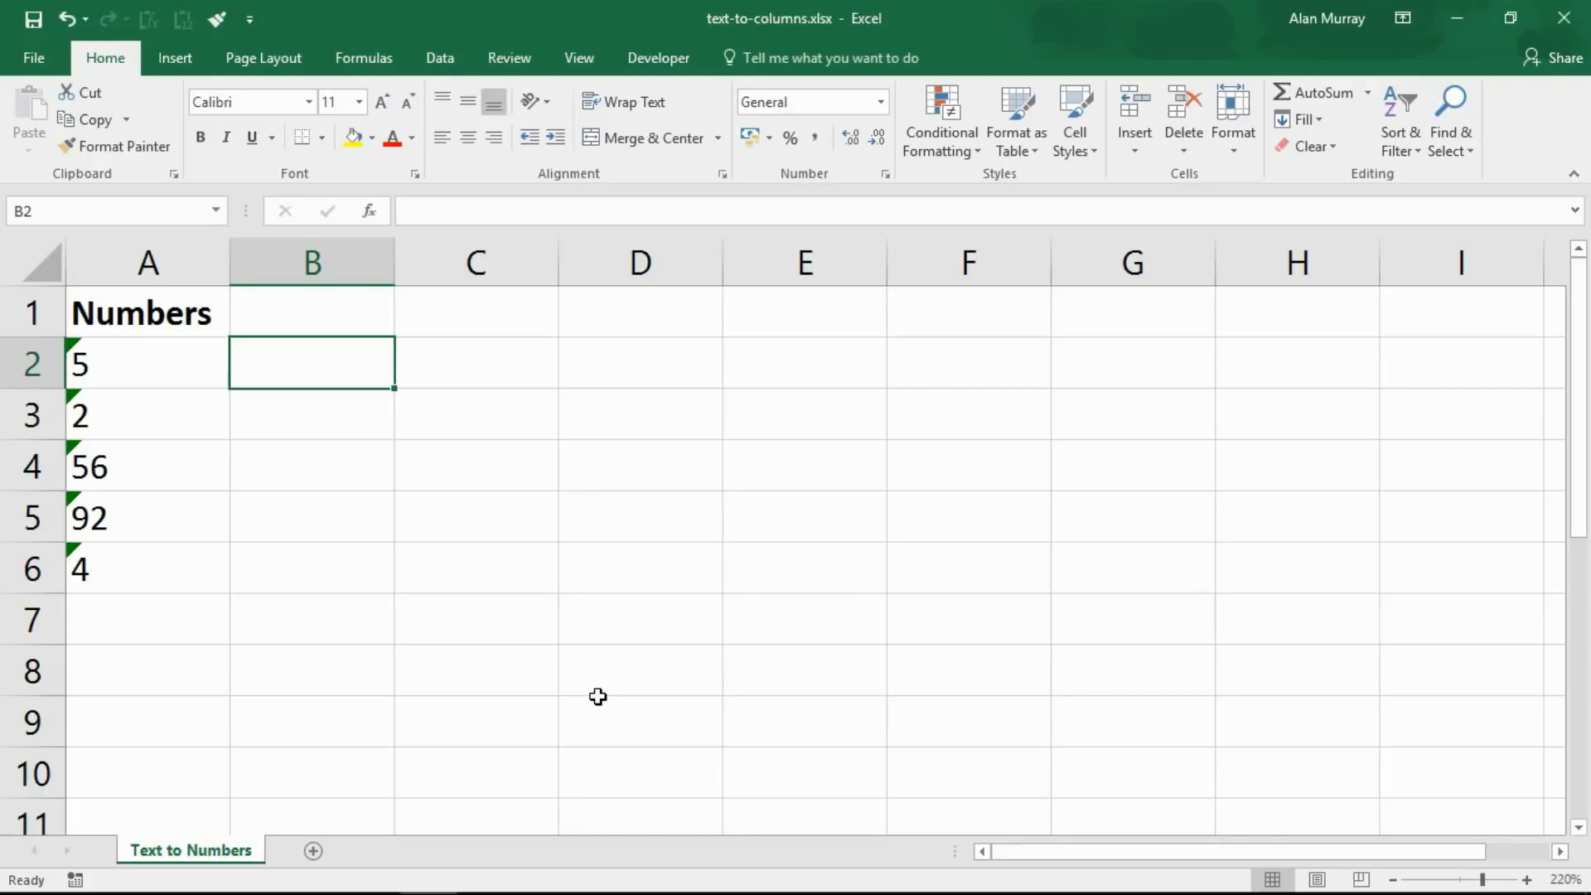
Convert the text-stored numbers in A2:A6 into real numbers using Text to Columns with no delimiters
{"action": "left_click_drag", "start_coordinate": [117, 359], "coordinate": [109, 573]}
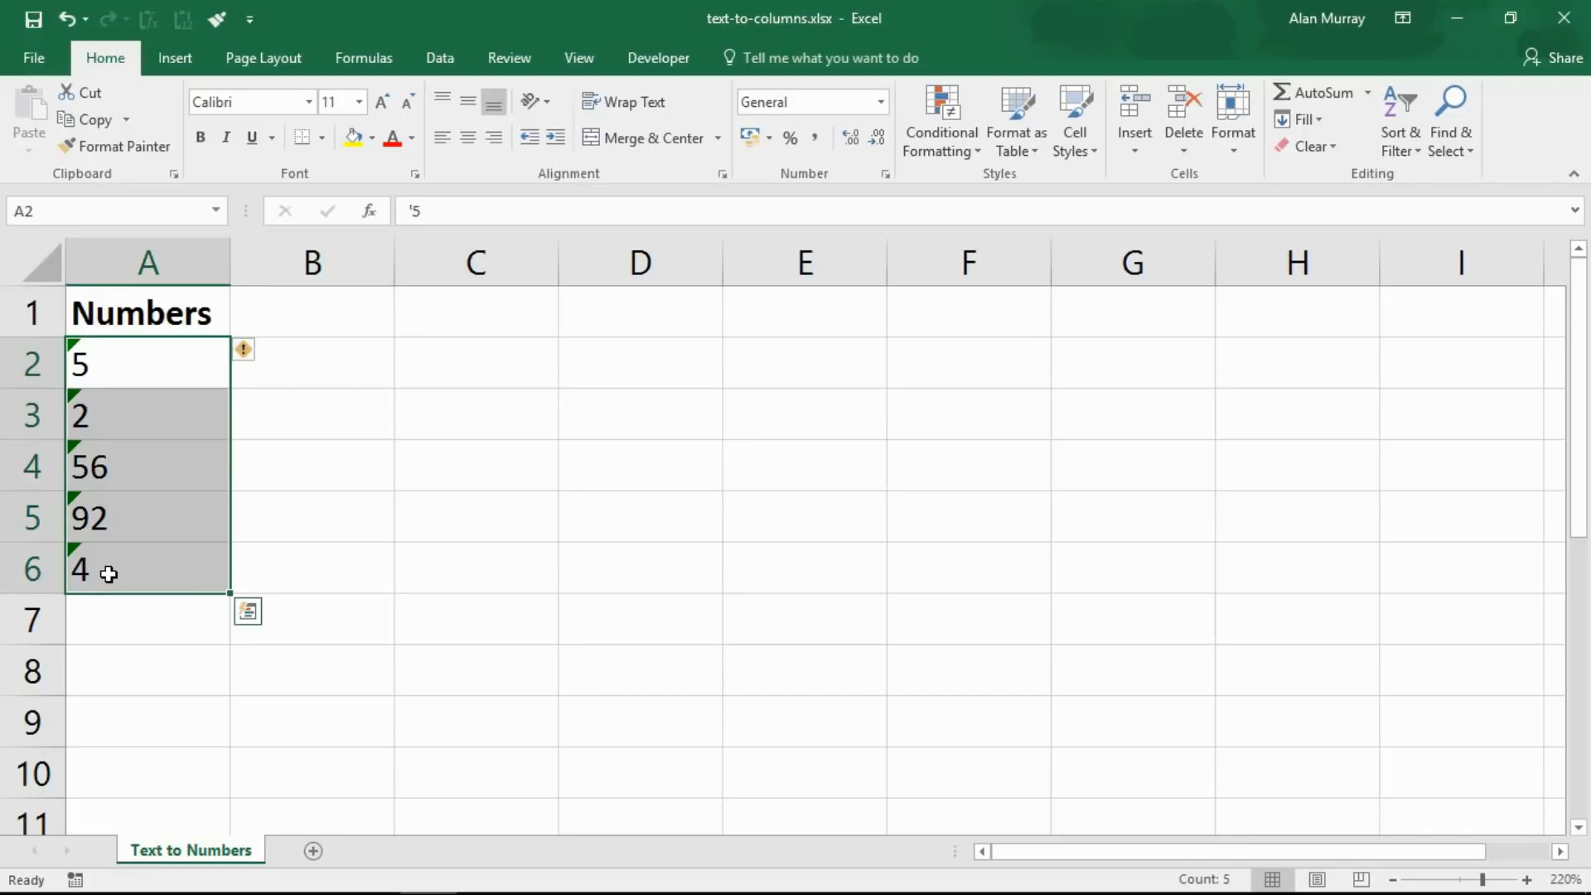
{"action": "left_click", "coordinate": [440, 59]}
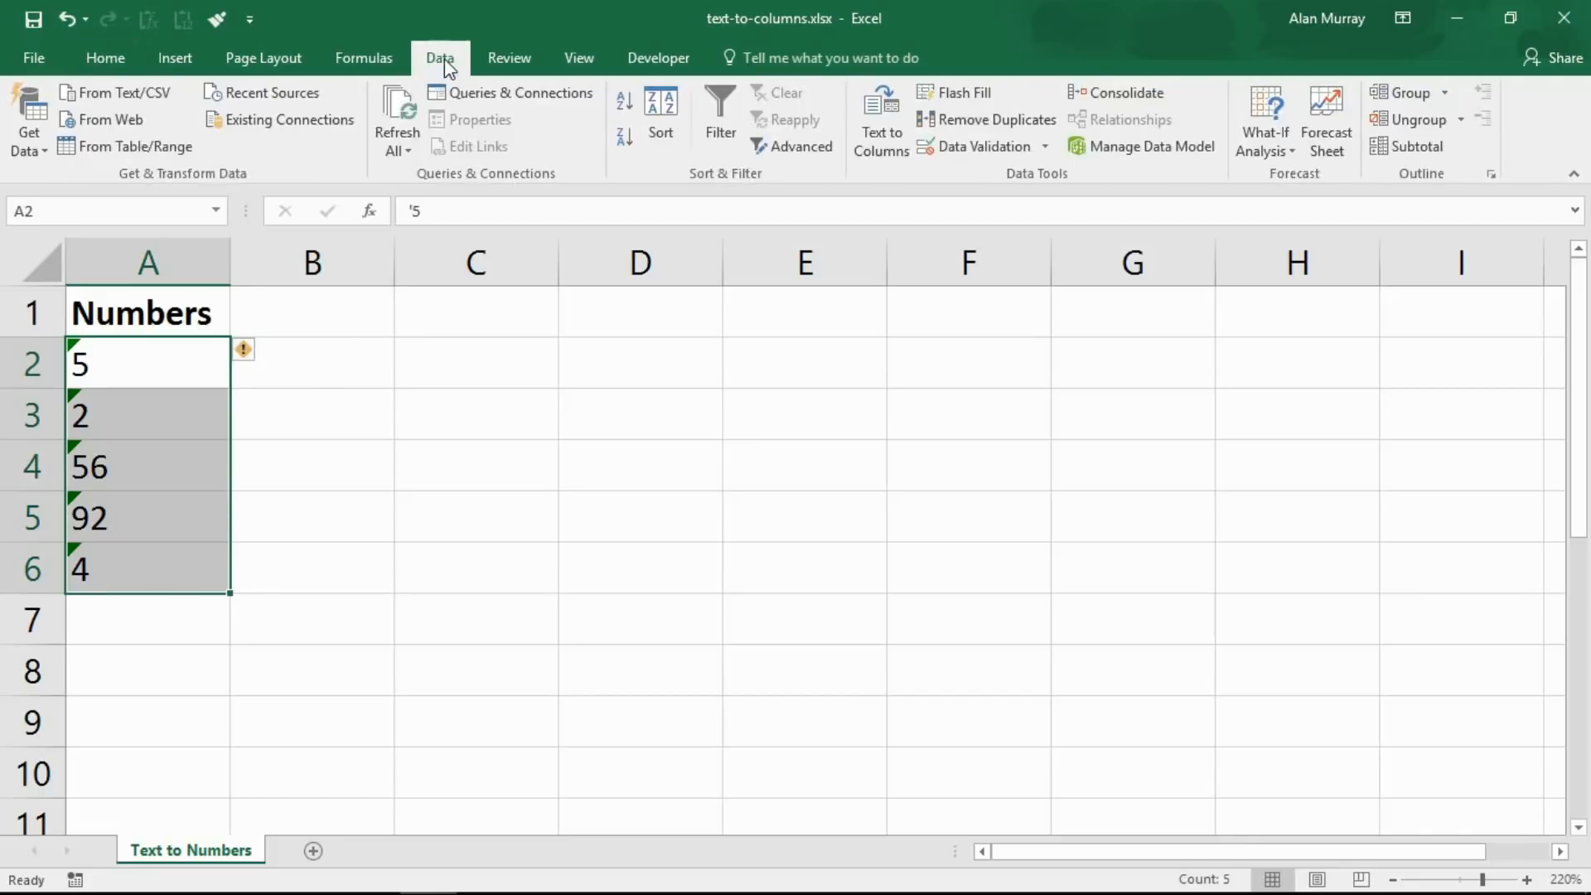
{"action": "left_click", "coordinate": [881, 133]}
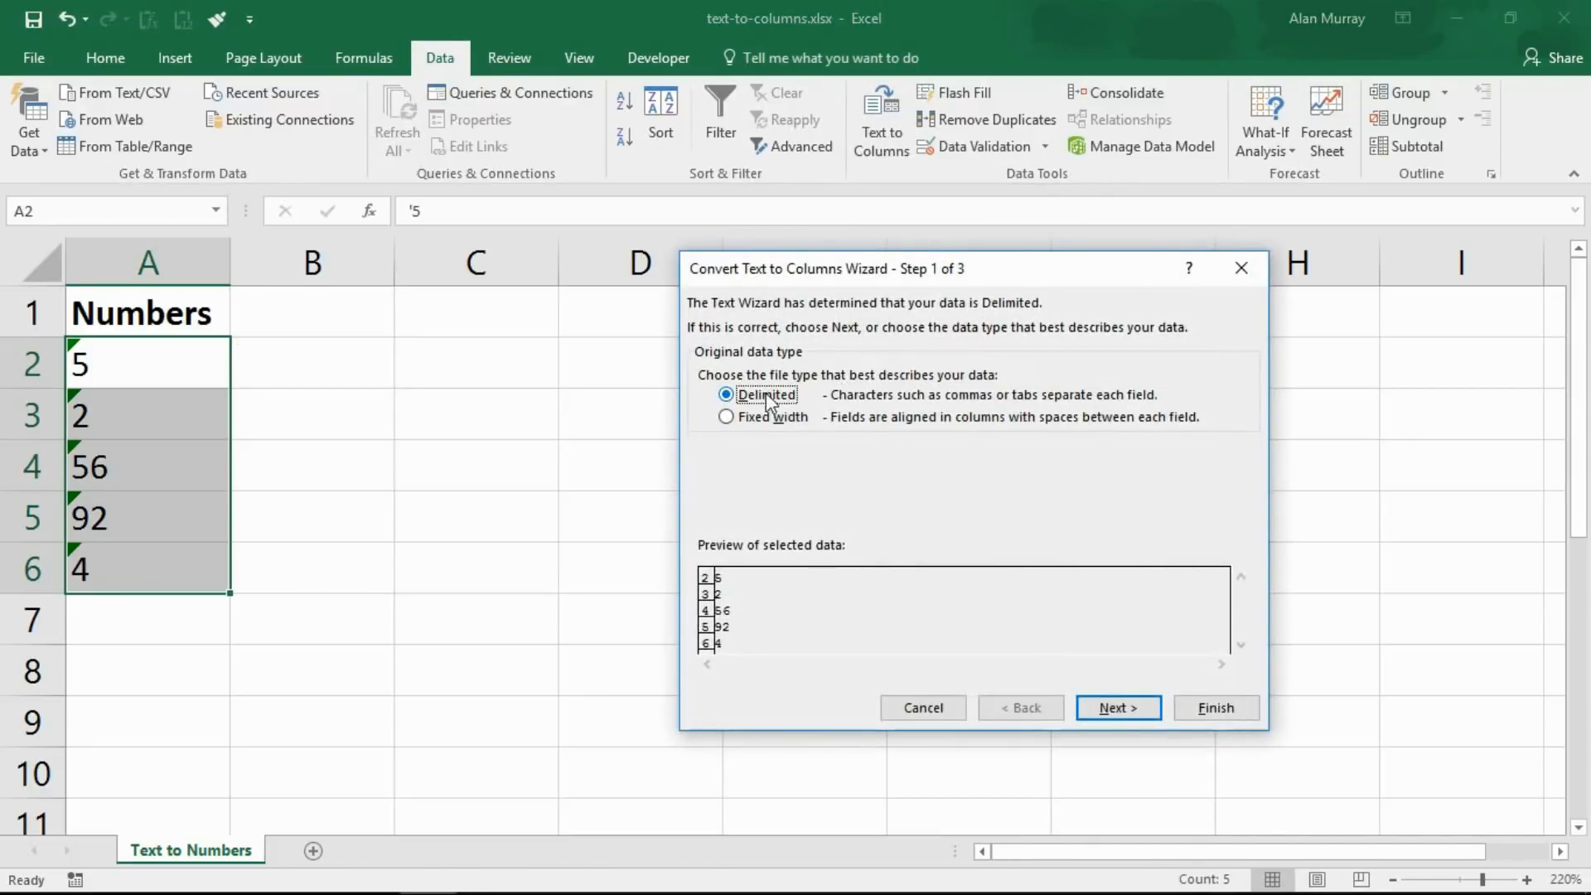
{"action": "left_click", "coordinate": [1106, 711]}
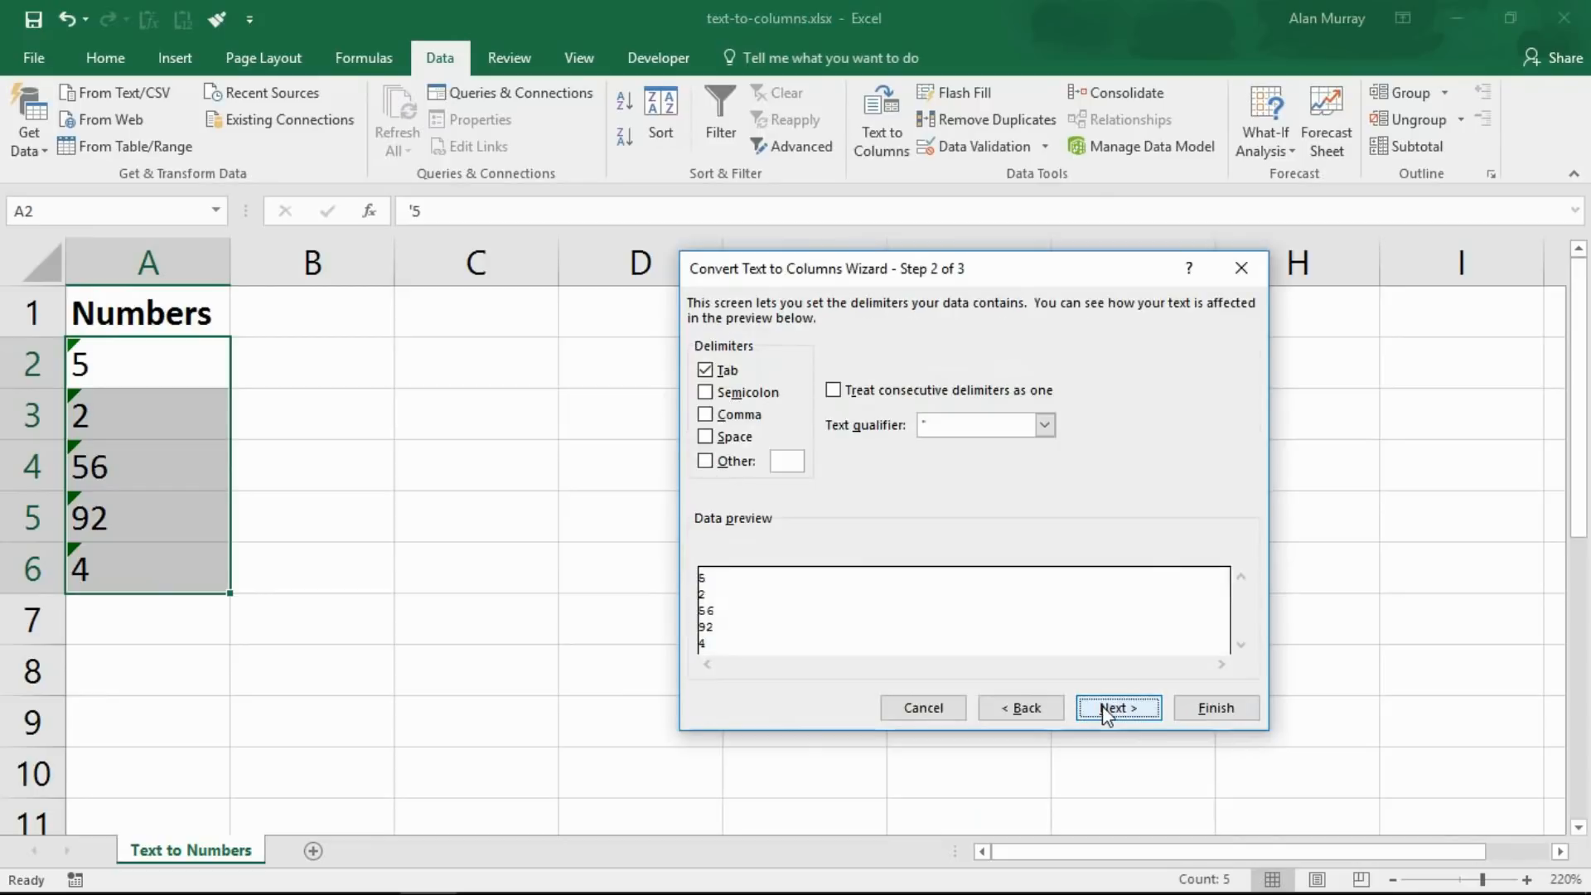
{"action": "left_click", "coordinate": [705, 370]}
{"action": "left_click", "coordinate": [1130, 708]}
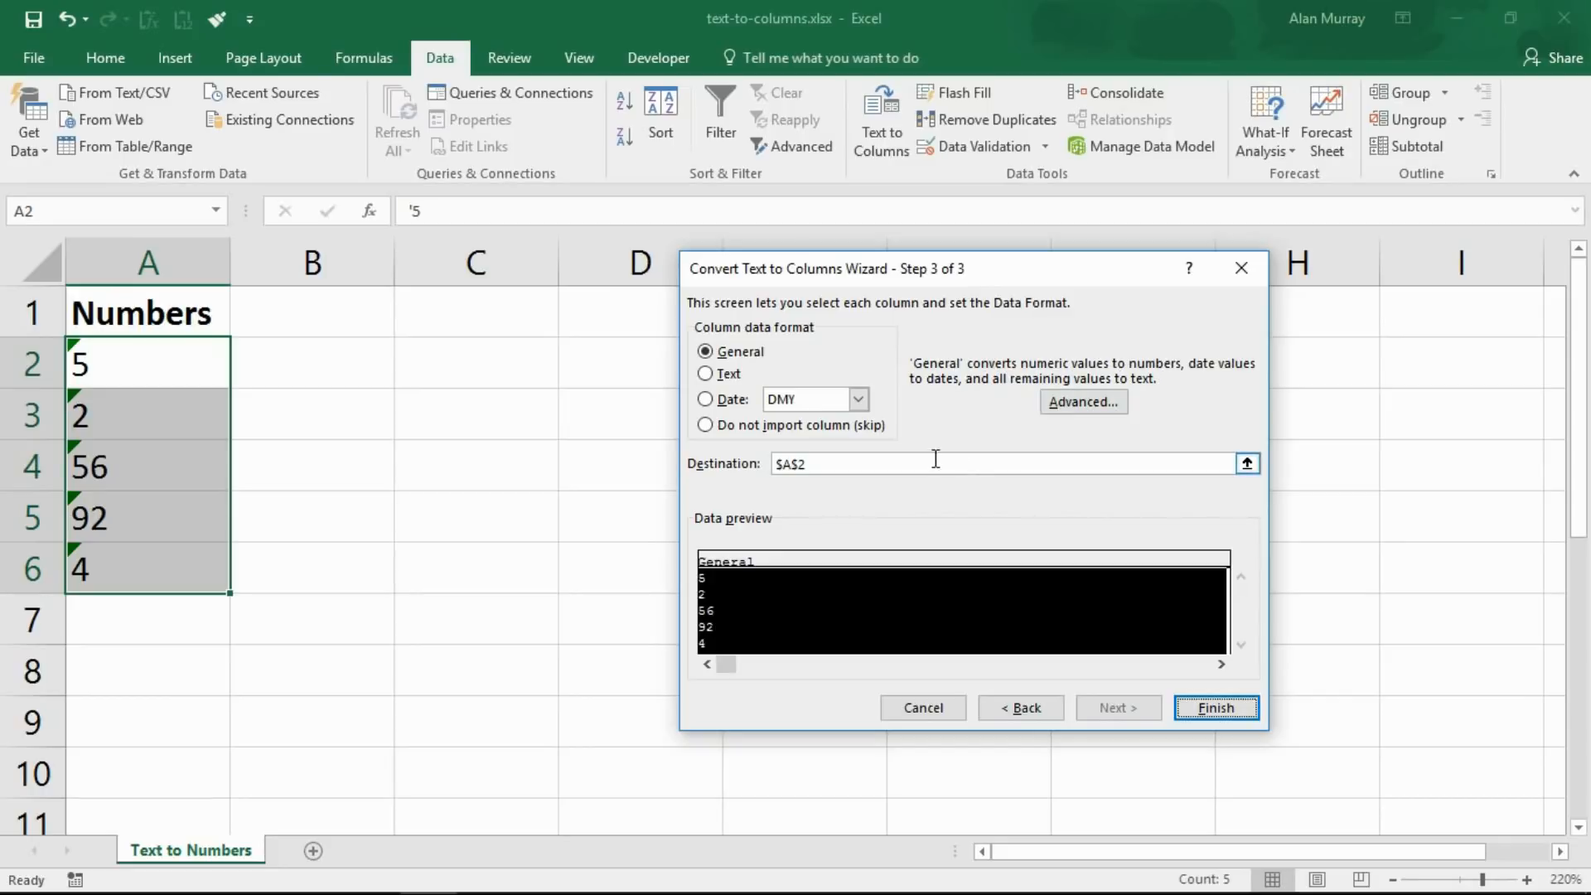
{"action": "left_click", "coordinate": [1215, 708]}
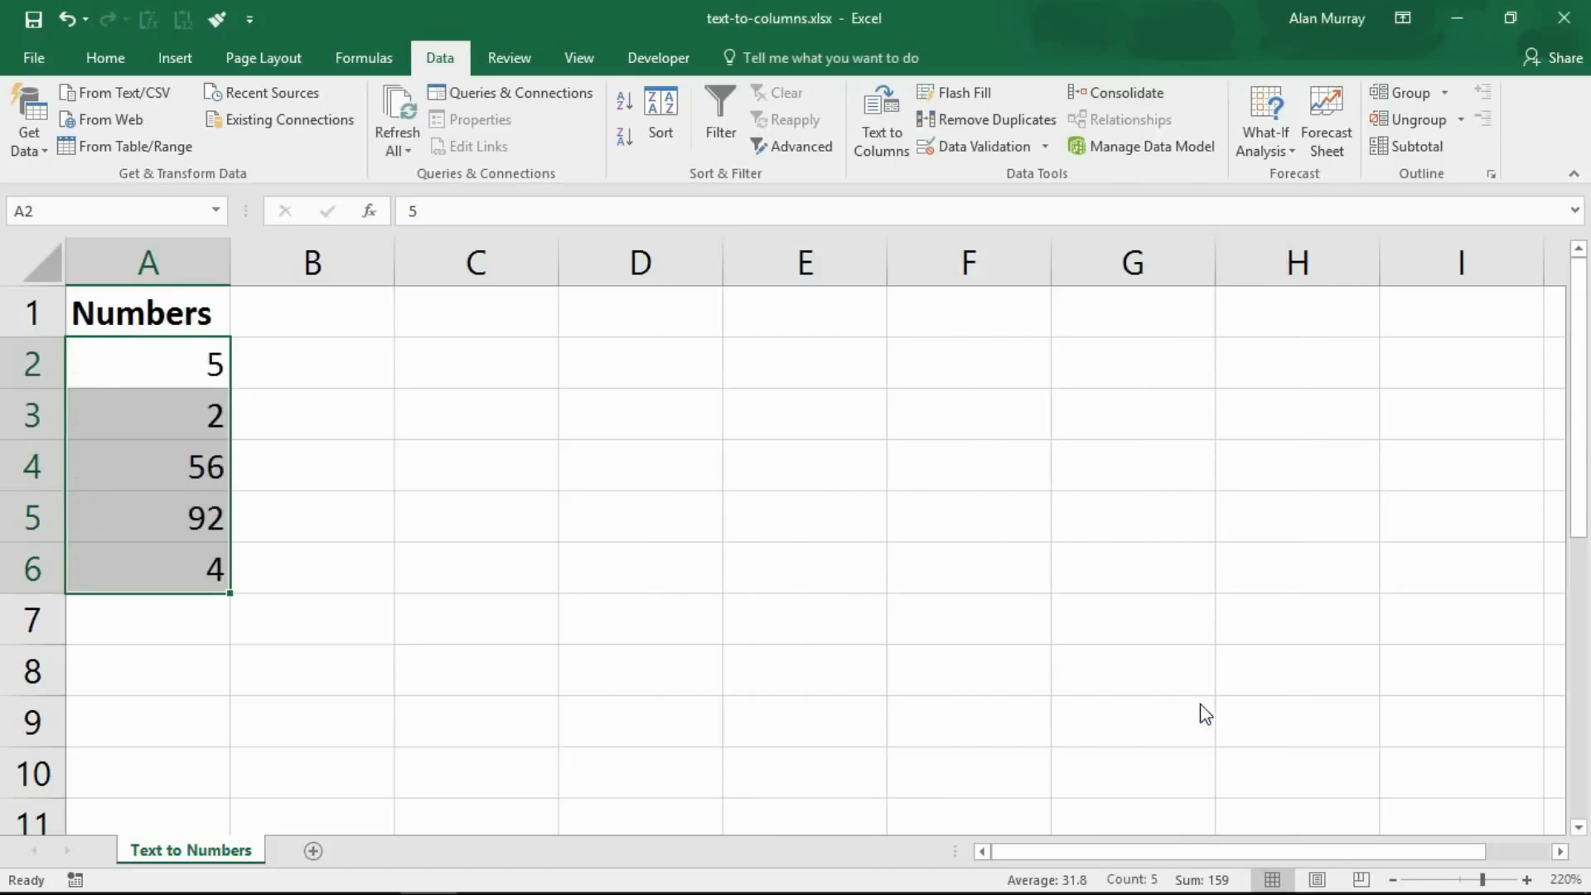
{"action": "left_click", "coordinate": [487, 474]}
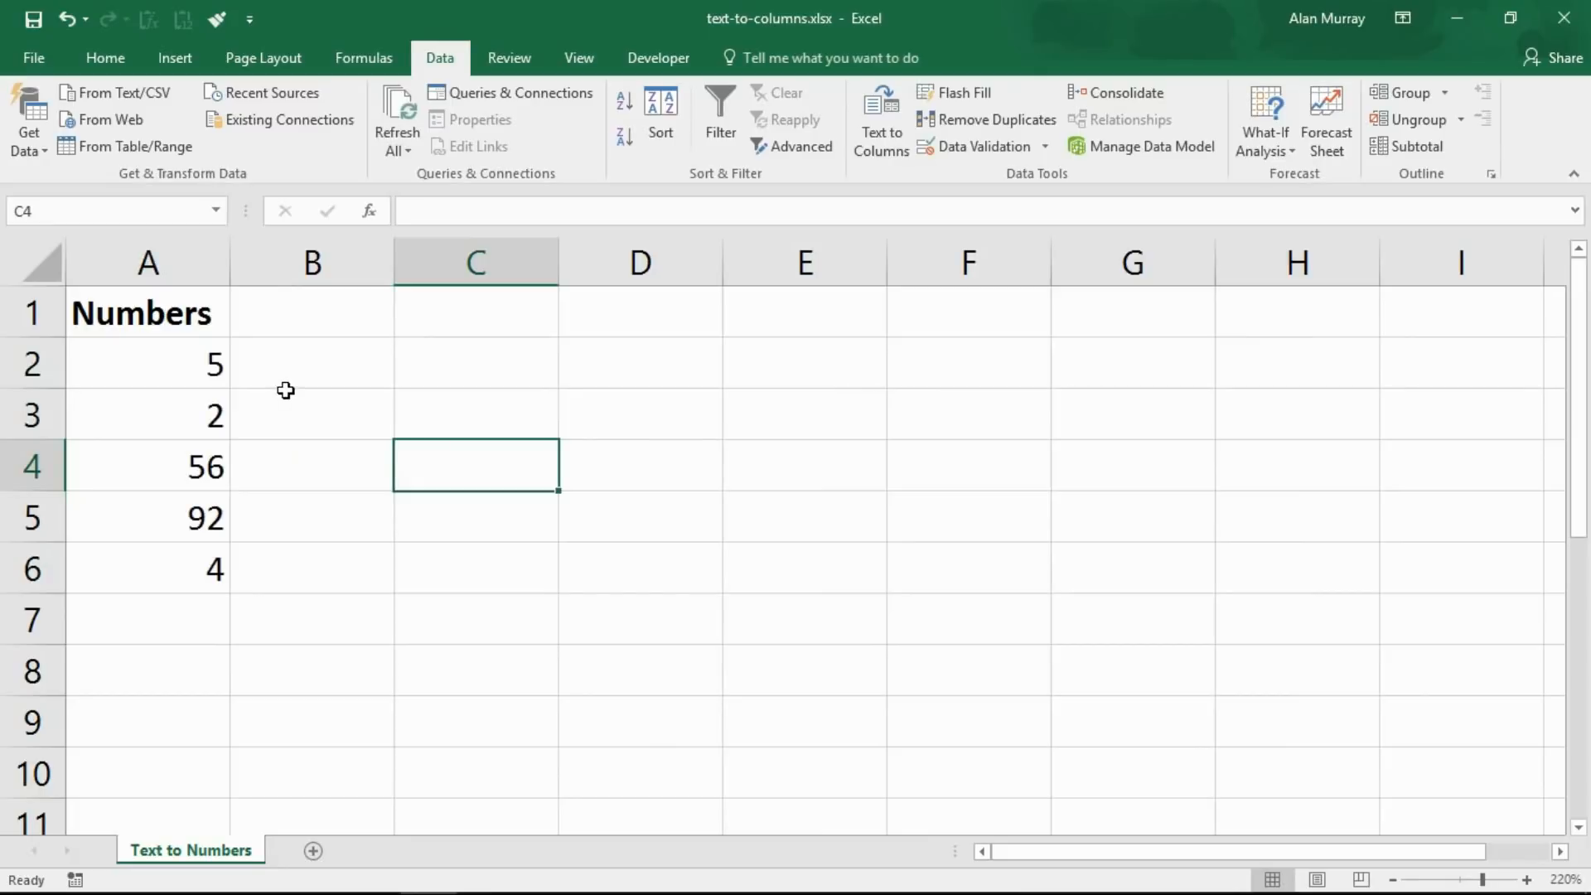
{"action": "left_click_drag", "start_coordinate": [113, 366], "coordinate": [107, 569]}
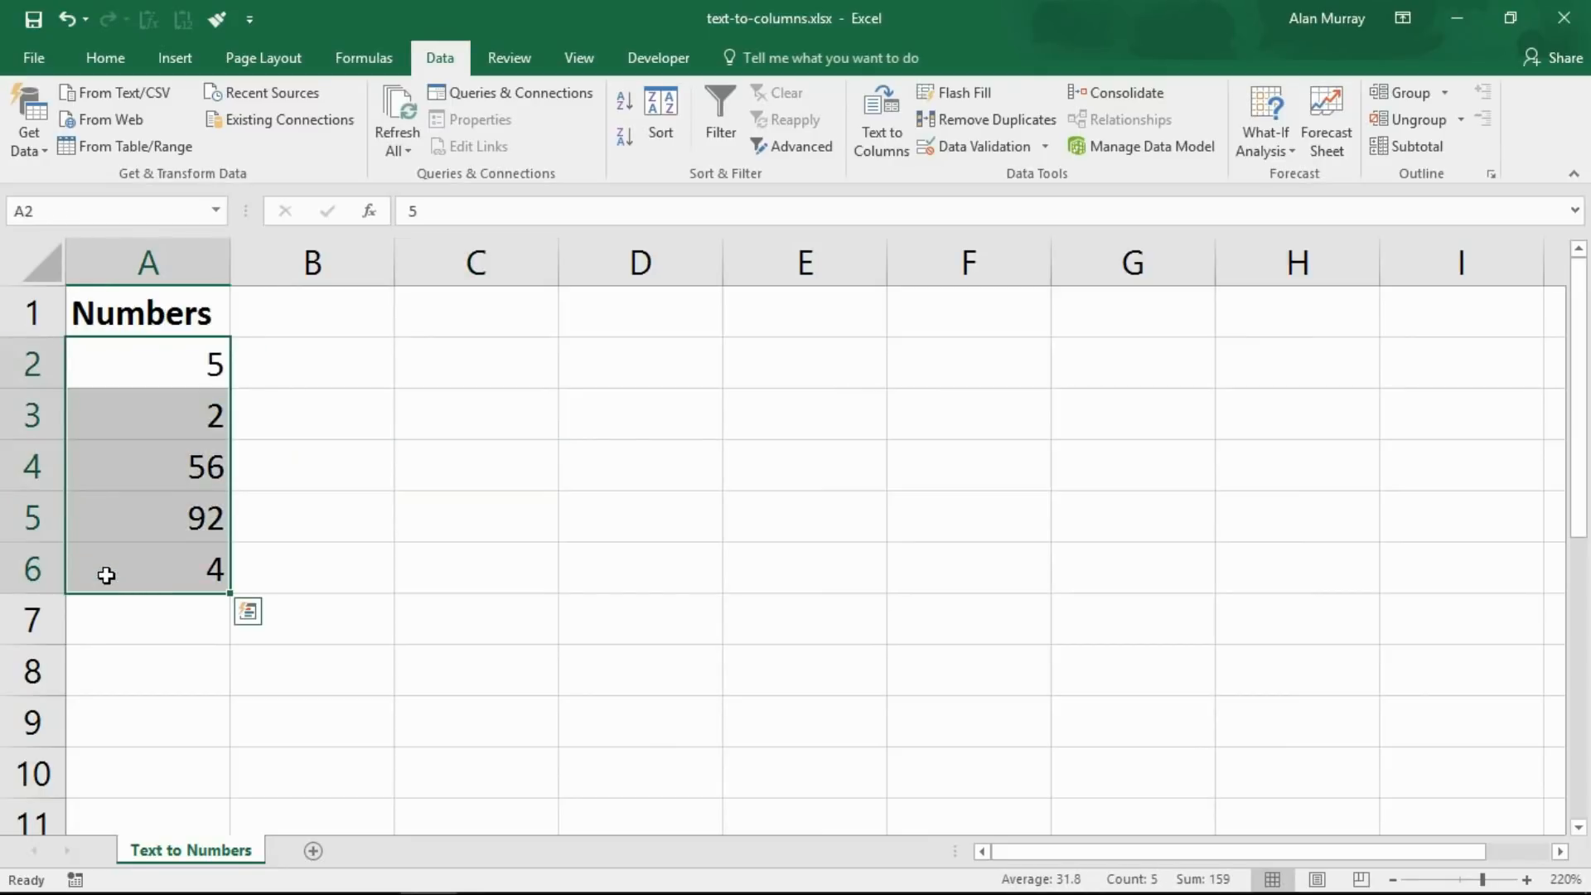
{"action": "left_click", "coordinate": [330, 573]}
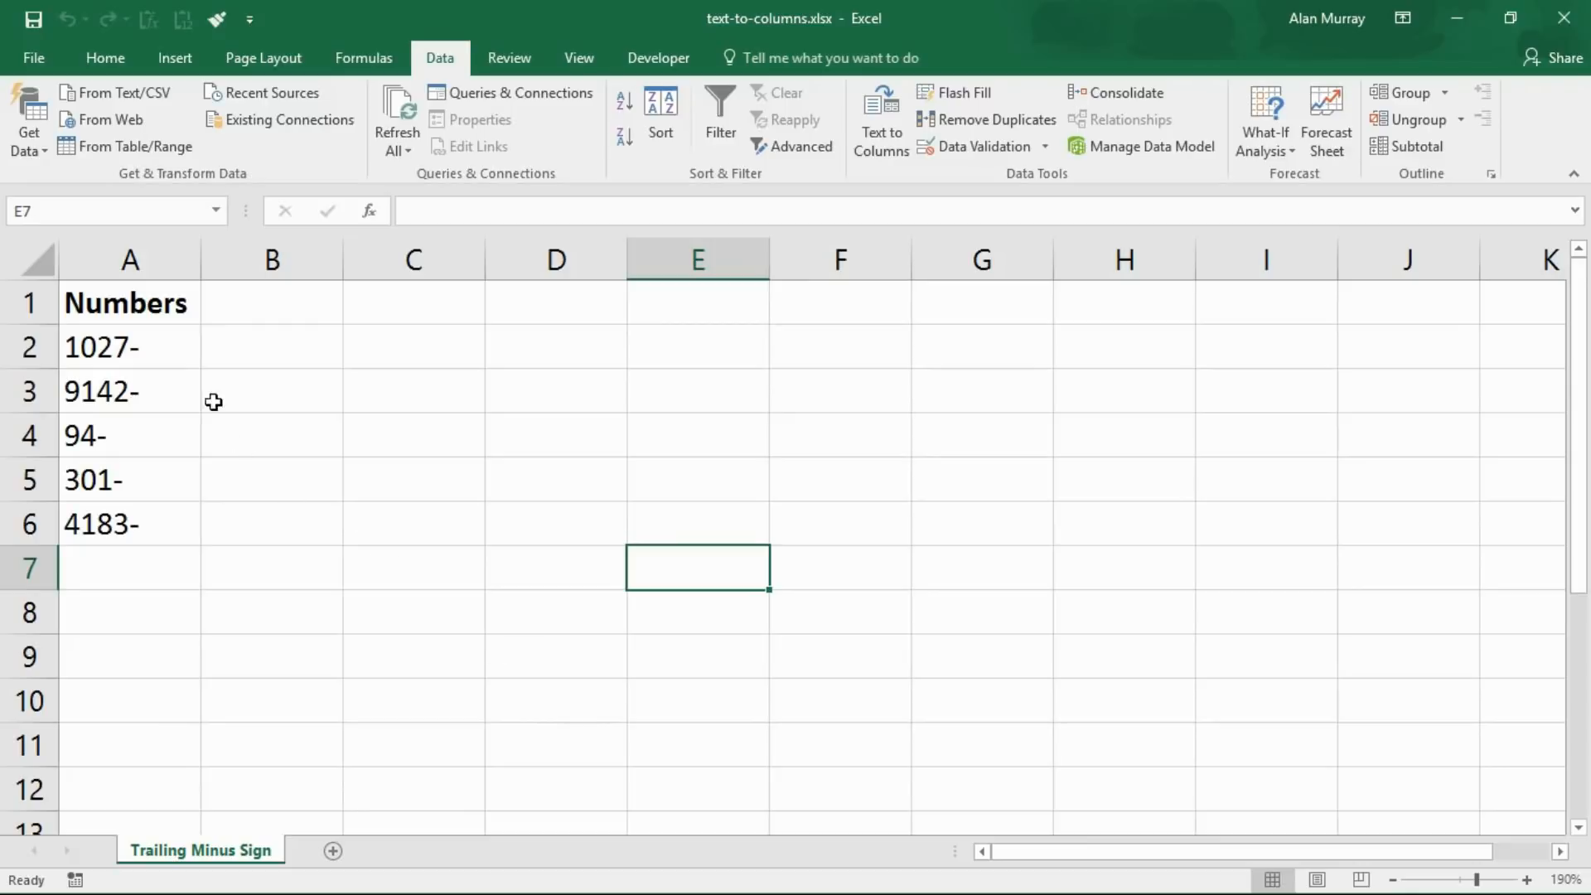
Convert the trailing-minus values in A2:A6 to negative numbers with Text to Columns, enabling trailing minus for negative numbers
{"action": "left_click_drag", "start_coordinate": [127, 346], "coordinate": [127, 527]}
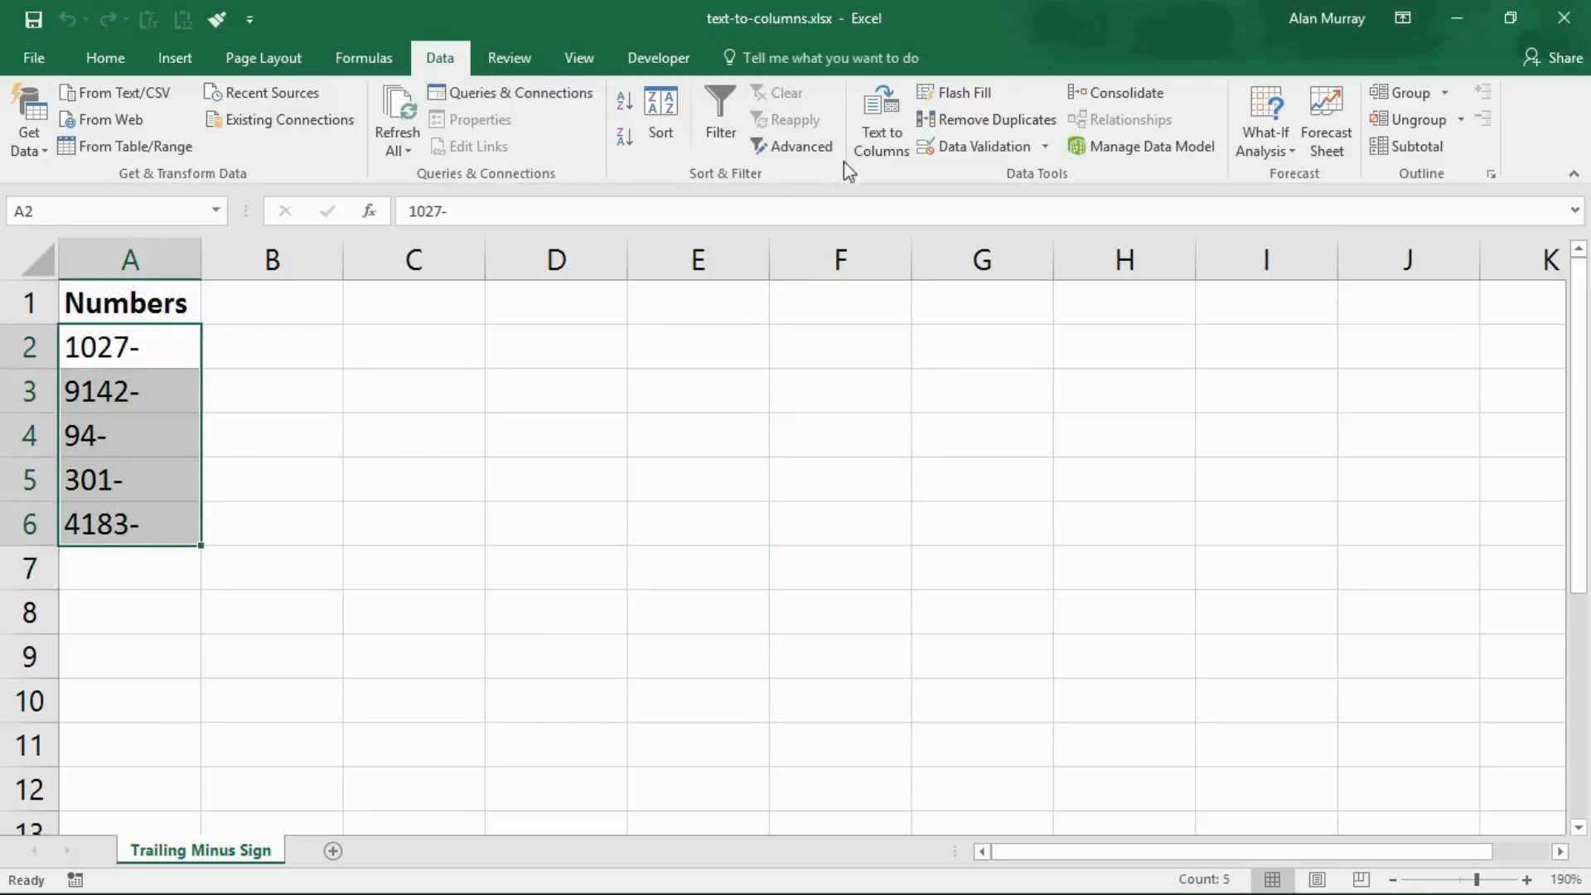
{"action": "left_click", "coordinate": [870, 155]}
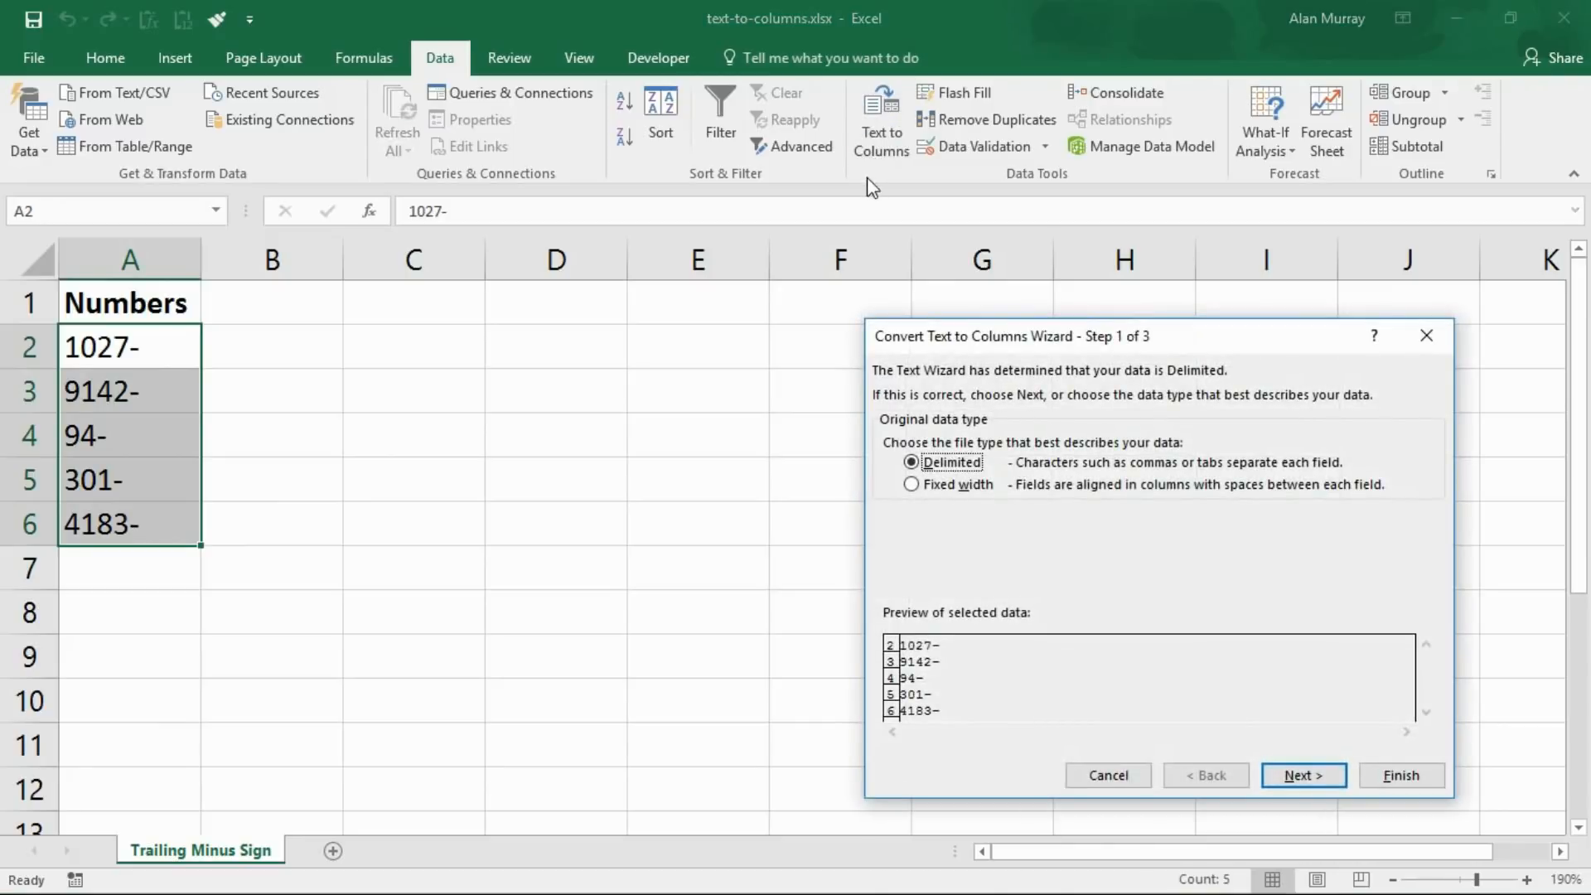
{"action": "left_click_drag", "start_coordinate": [935, 338], "coordinate": [613, 251]}
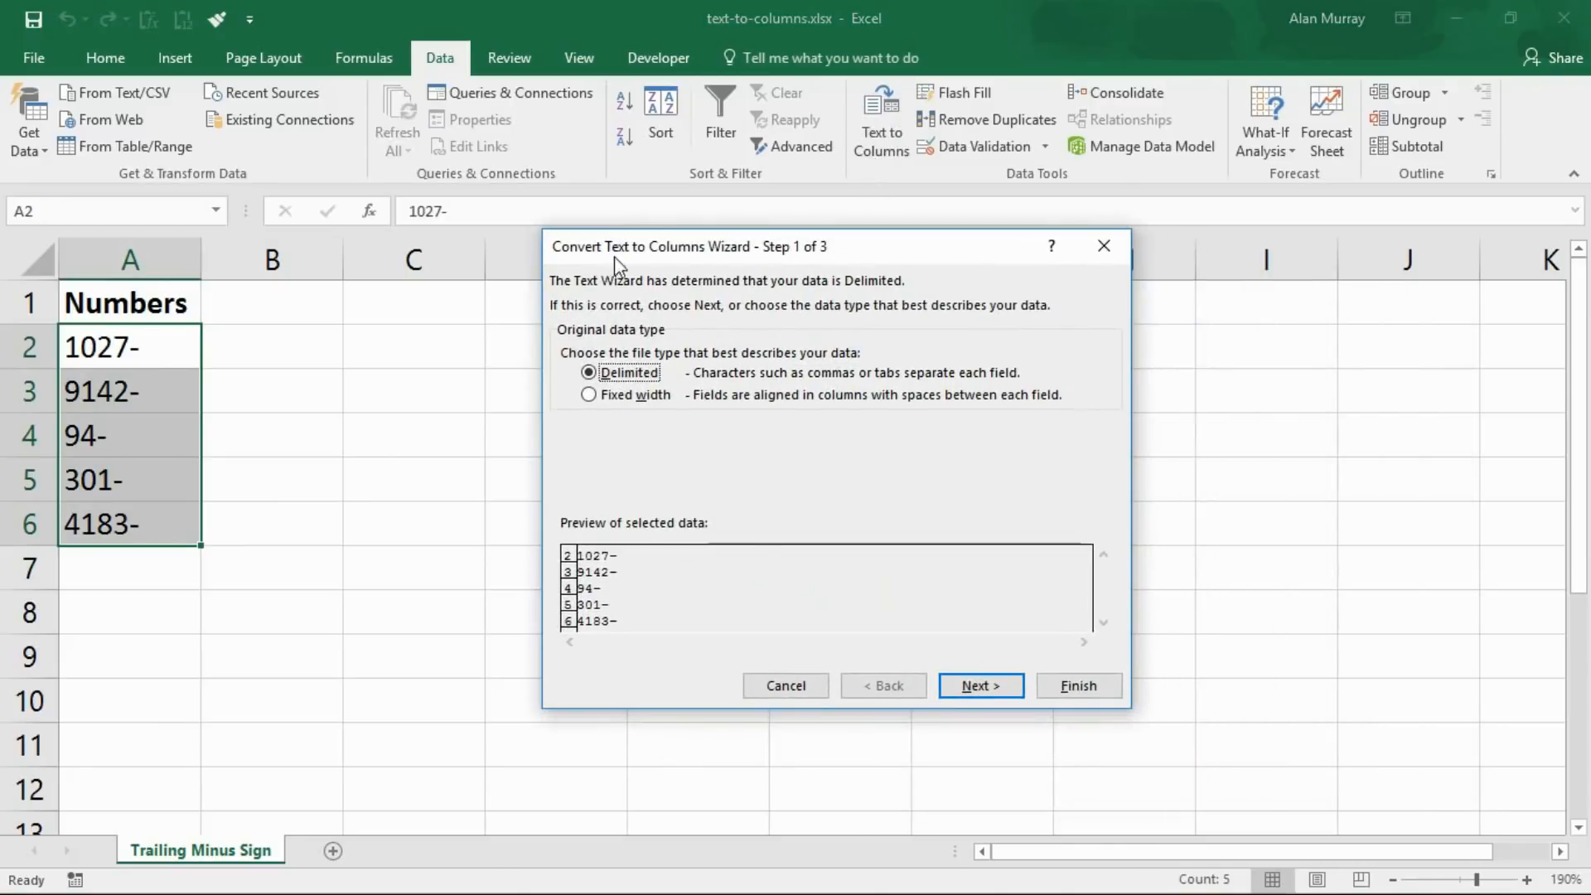
{"action": "left_click", "coordinate": [972, 690]}
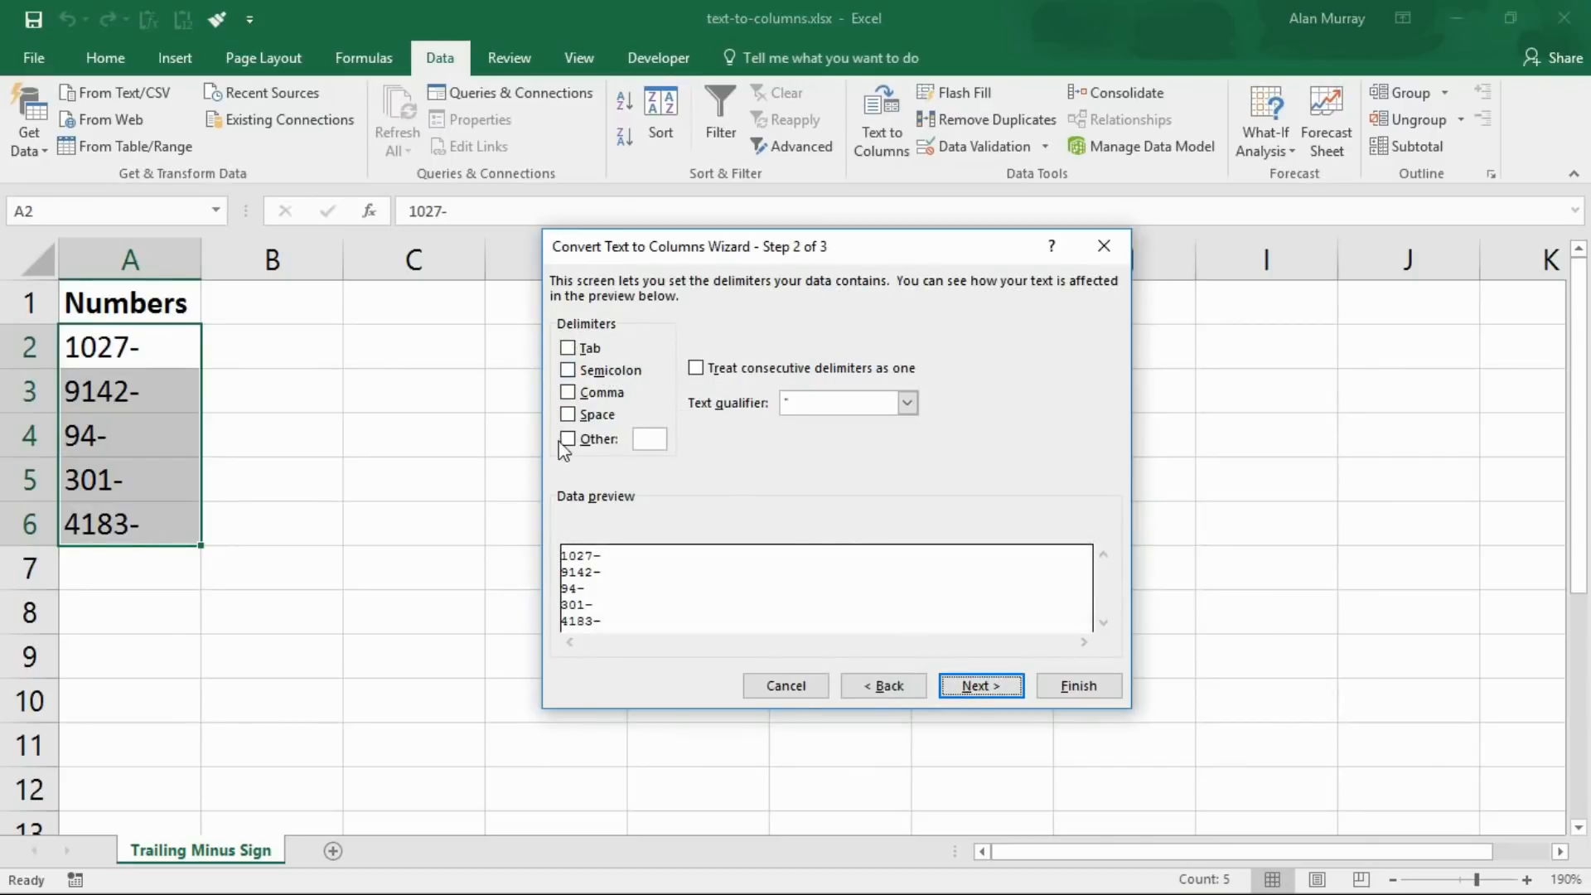
{"action": "left_click", "coordinate": [958, 692]}
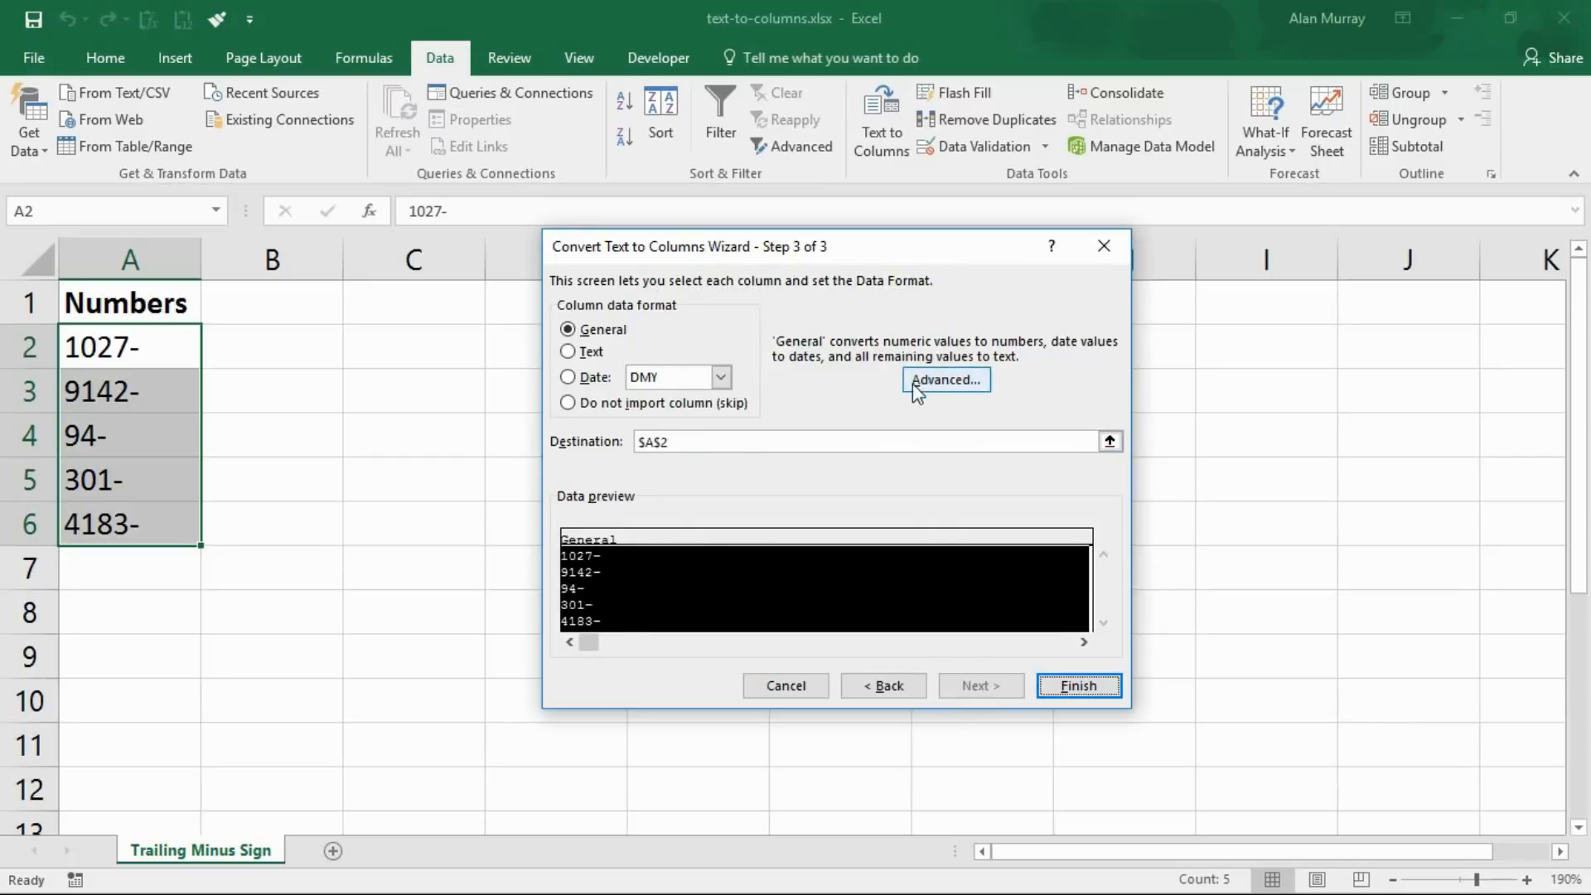
{"action": "left_click", "coordinate": [966, 396]}
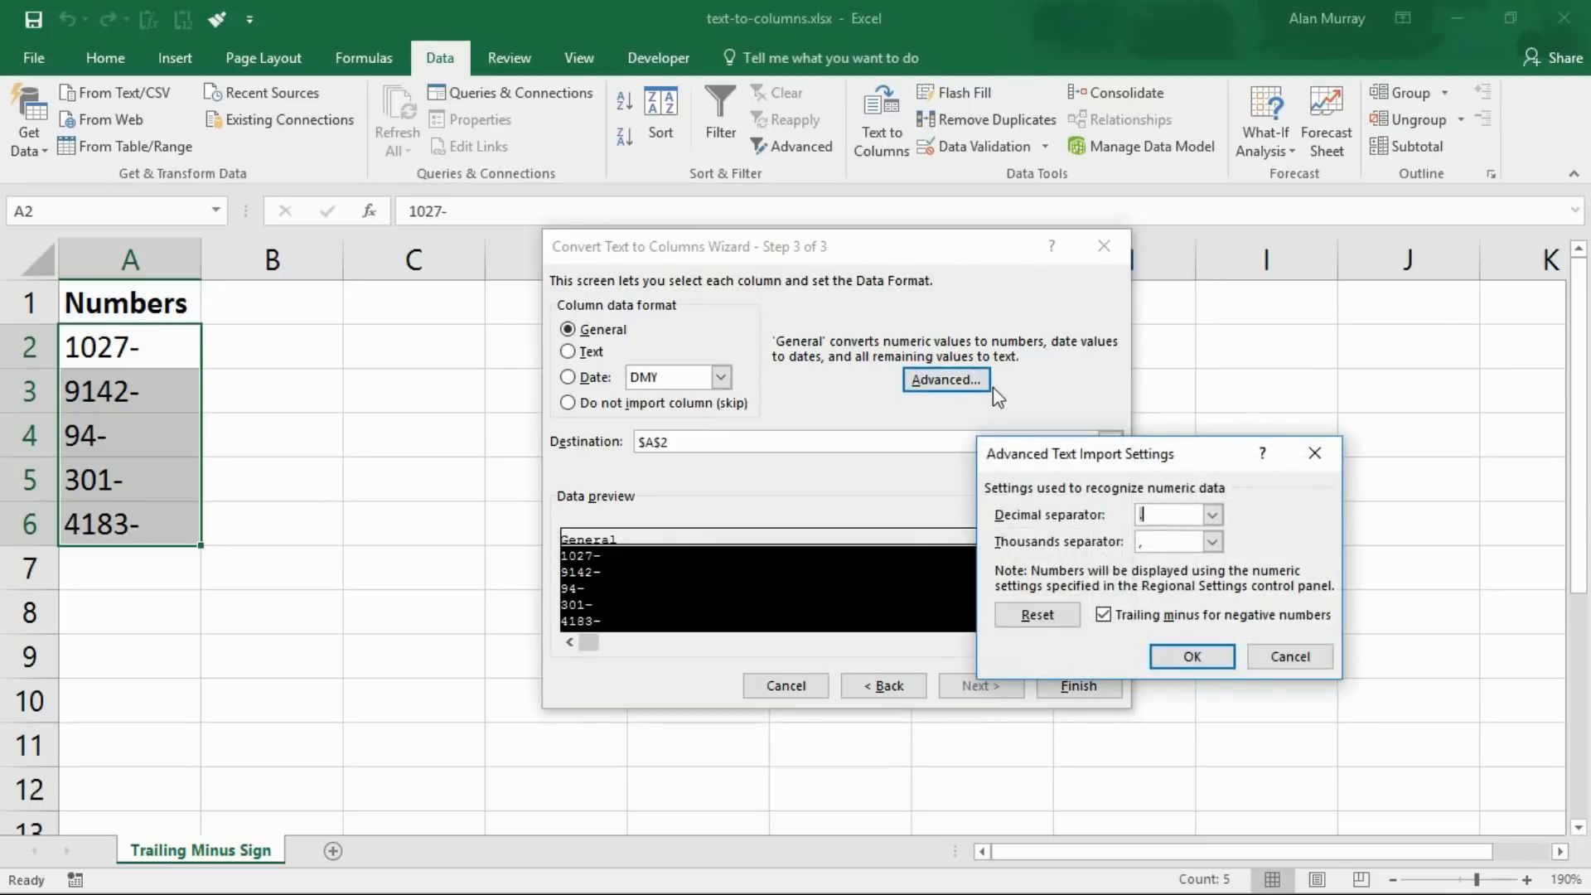
{"action": "left_click_drag", "start_coordinate": [1005, 456], "coordinate": [834, 426]}
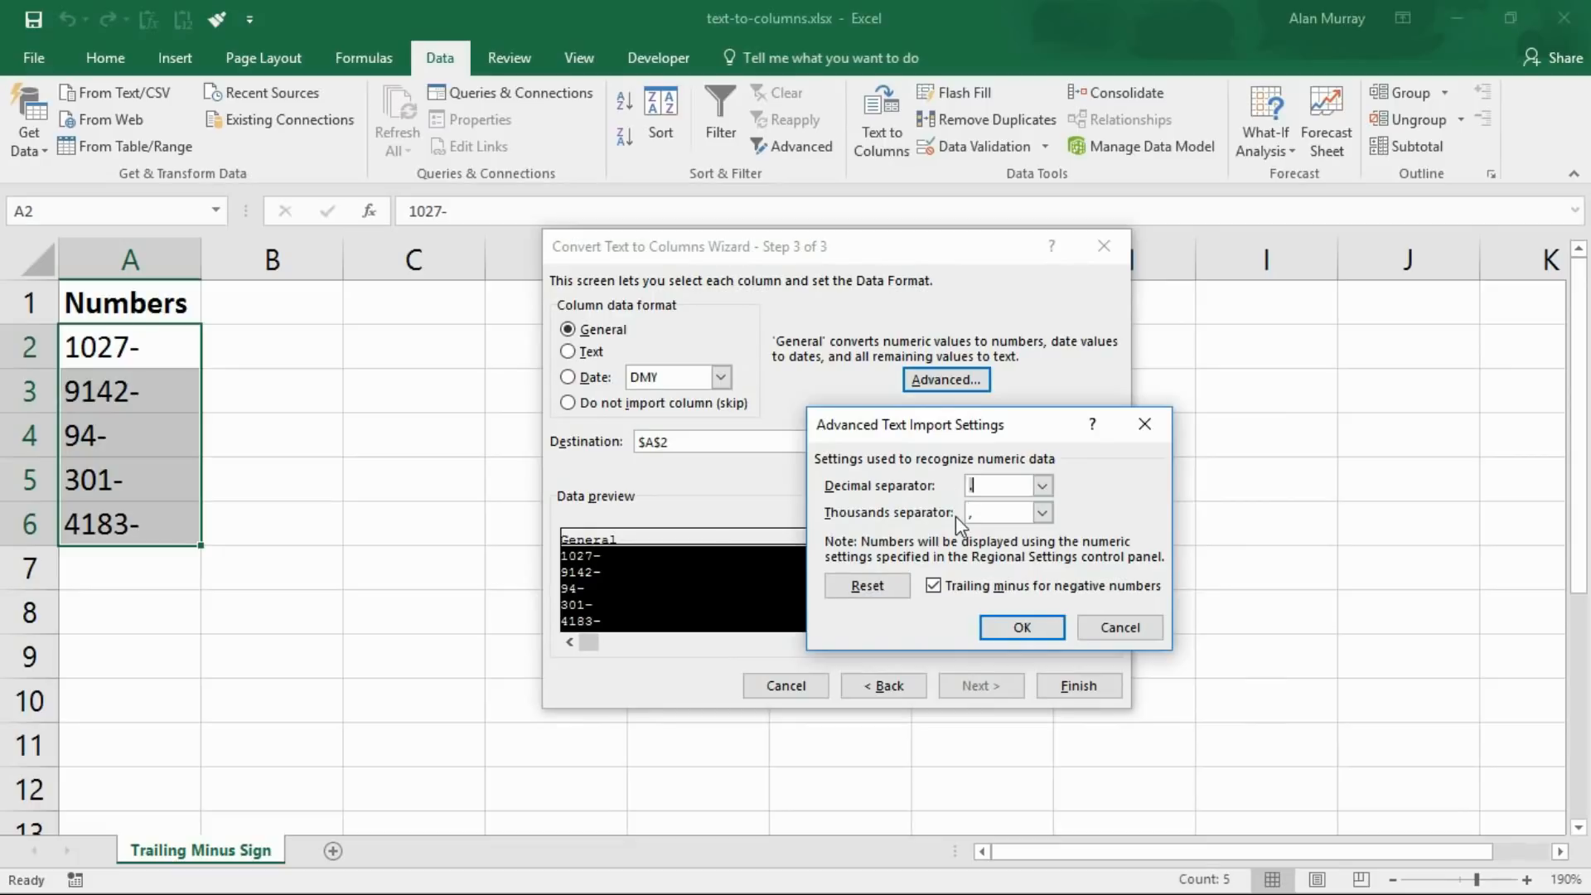
{"action": "left_click", "coordinate": [933, 586]}
{"action": "left_click", "coordinate": [996, 631]}
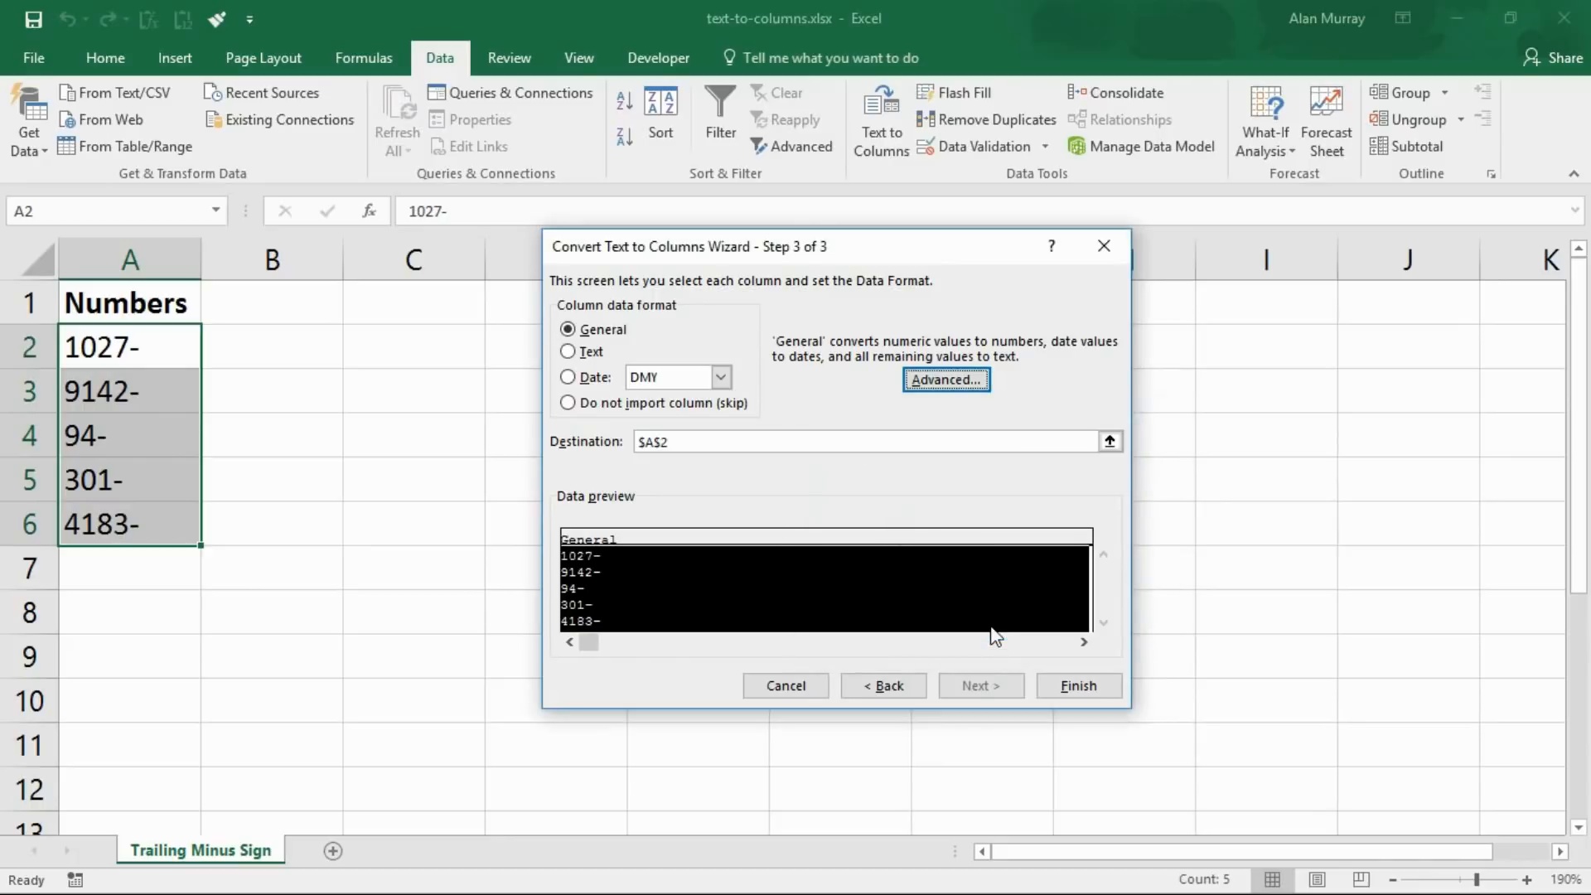
{"action": "left_click", "coordinate": [1063, 692]}
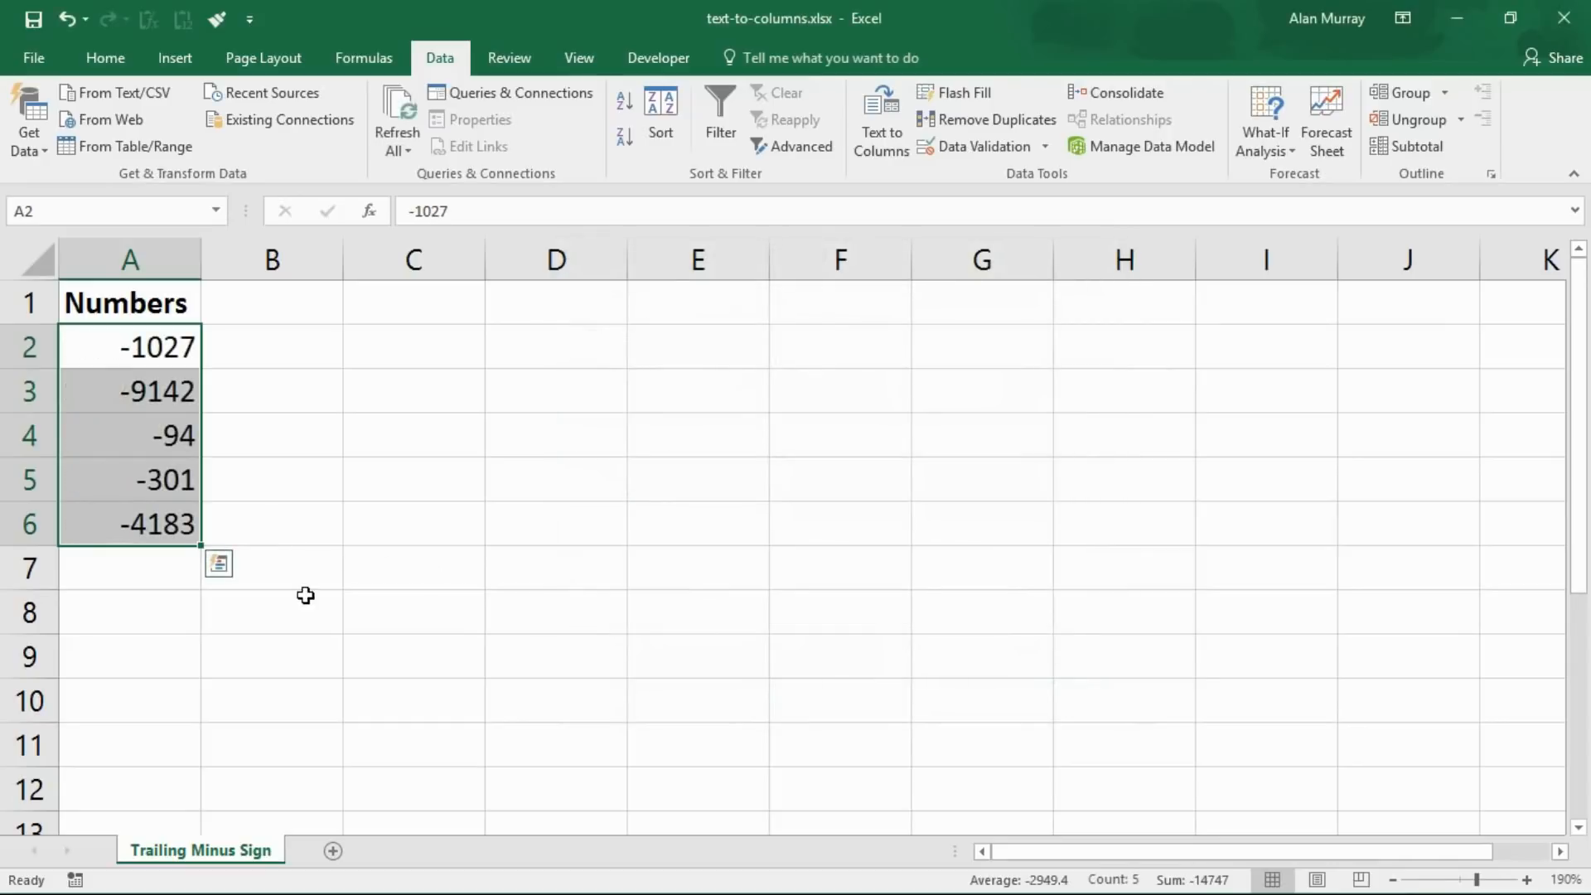
Apply the custom number format £#,##0.00;[Red]-£#,##0.00 to cells A2:A6
{"action": "left_click", "coordinate": [308, 500]}
{"action": "left_click_drag", "start_coordinate": [175, 345], "coordinate": [169, 514]}
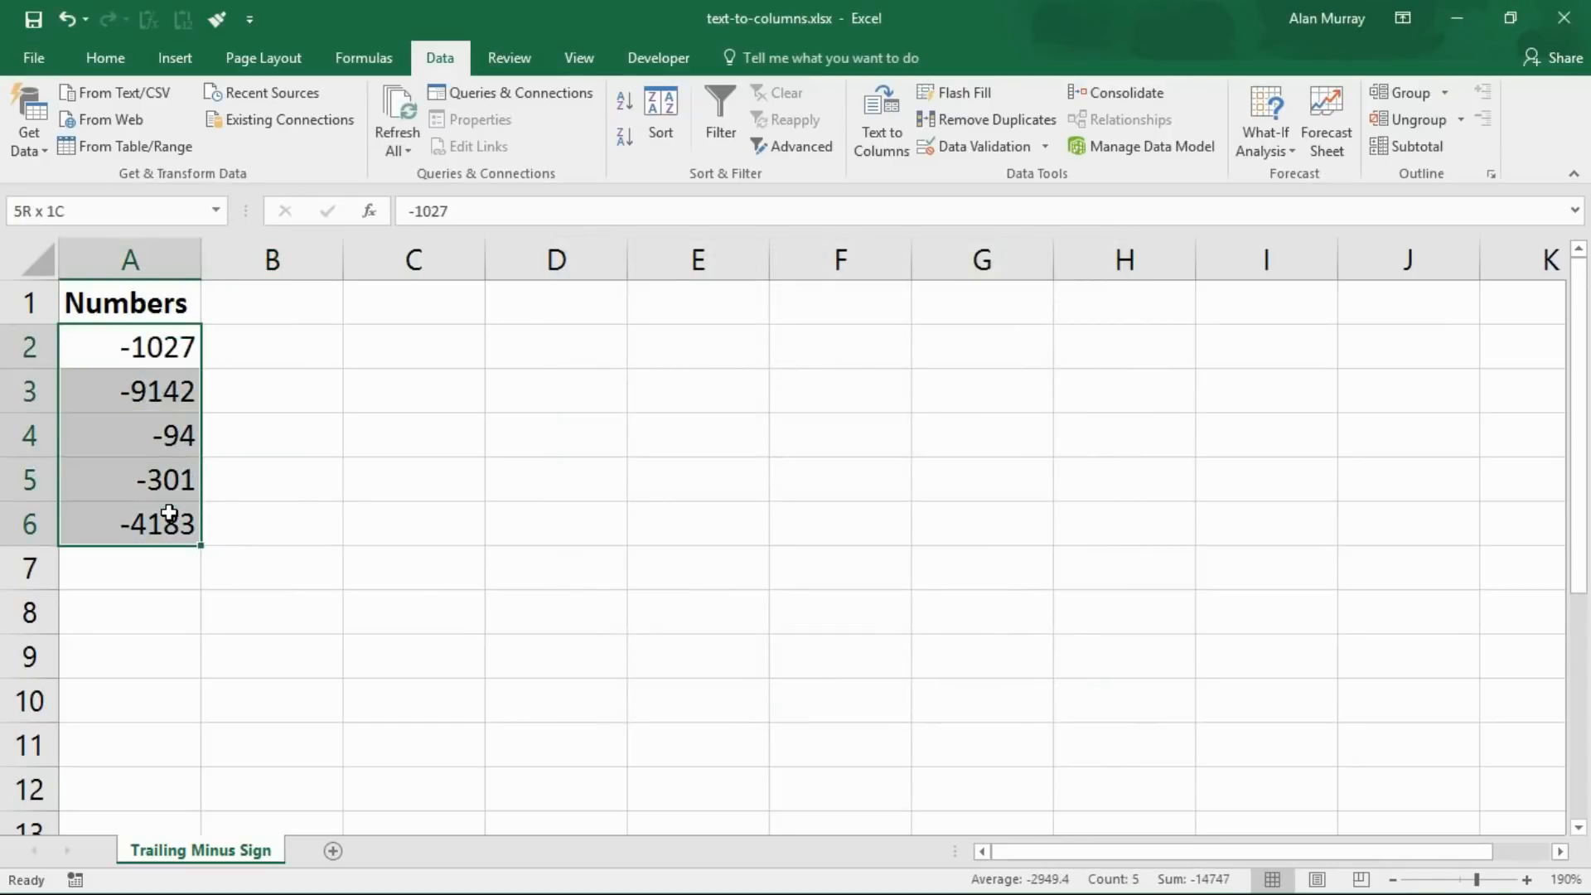
{"action": "left_click", "coordinate": [357, 480]}
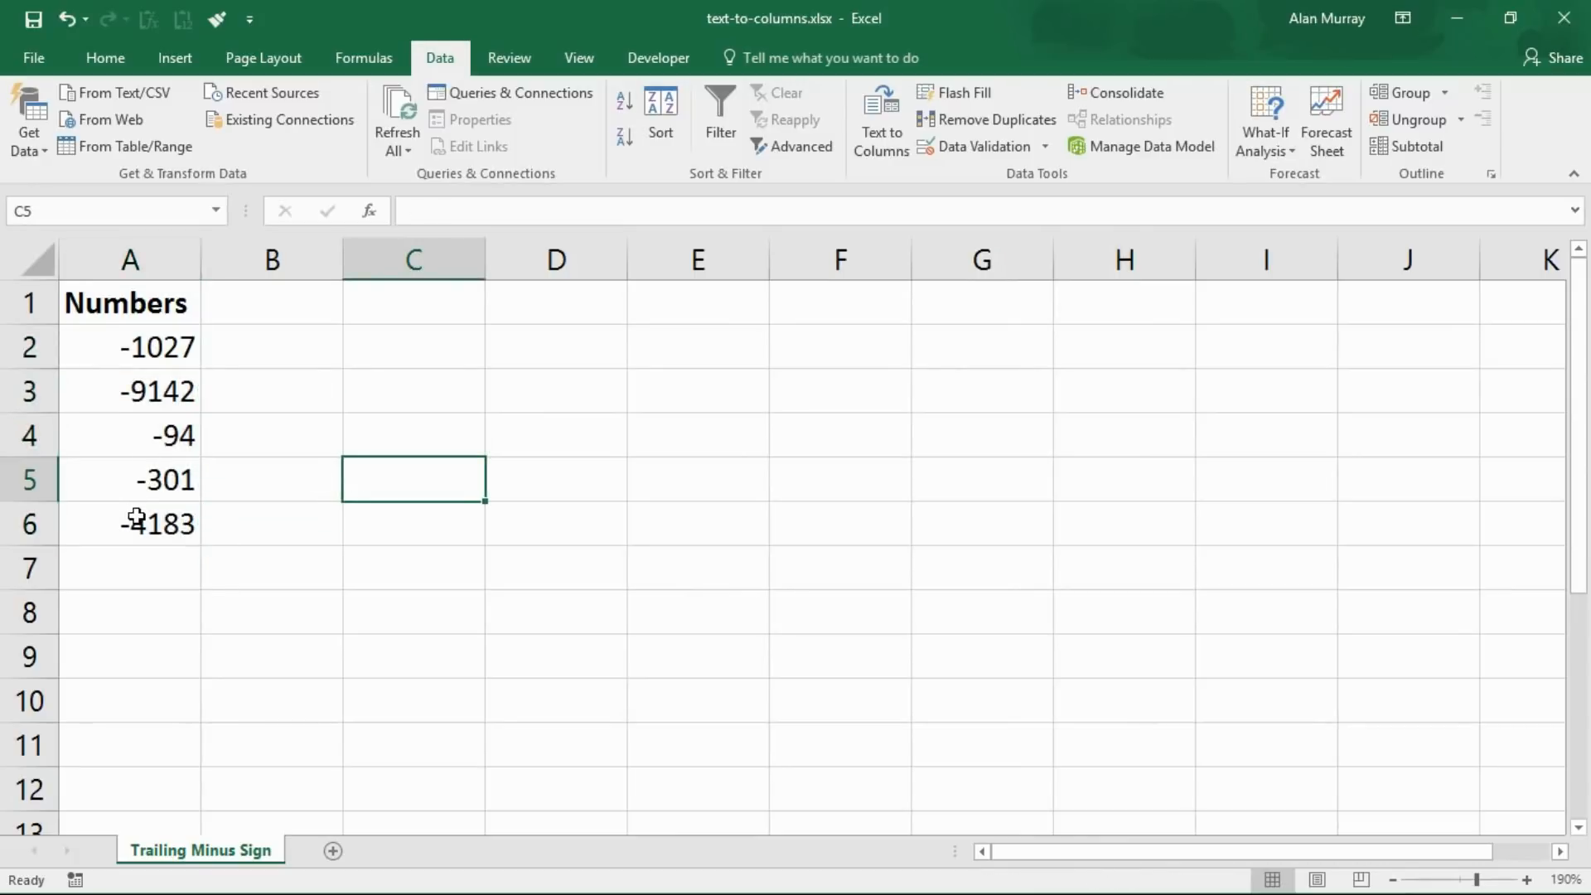
{"action": "left_click_drag", "start_coordinate": [156, 356], "coordinate": [158, 523]}
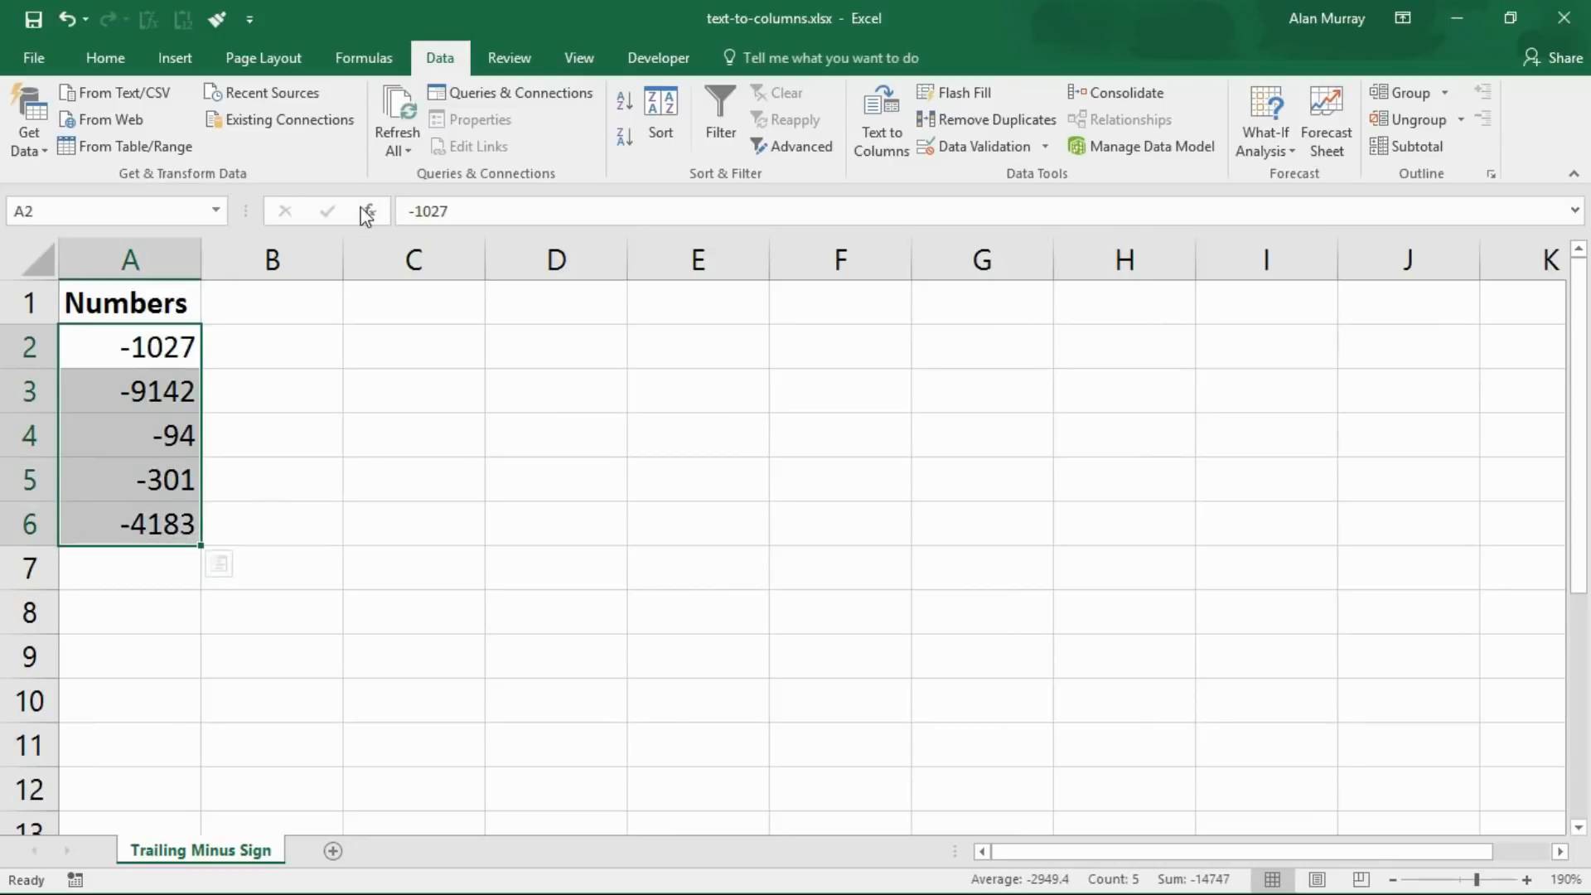
{"action": "left_click", "coordinate": [116, 58]}
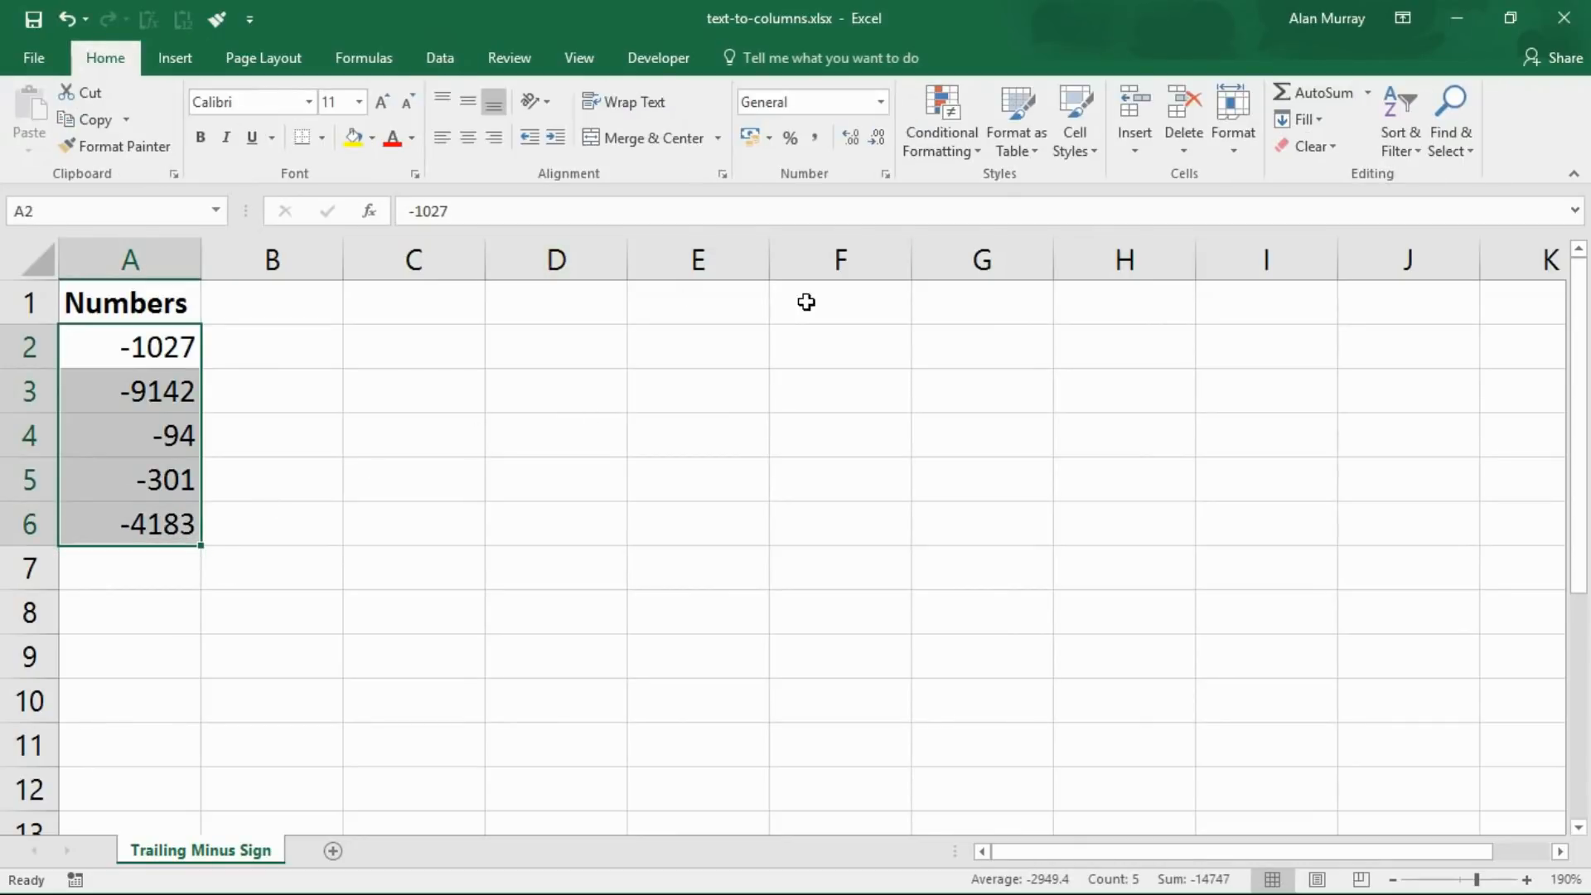
{"action": "left_click", "coordinate": [885, 175]}
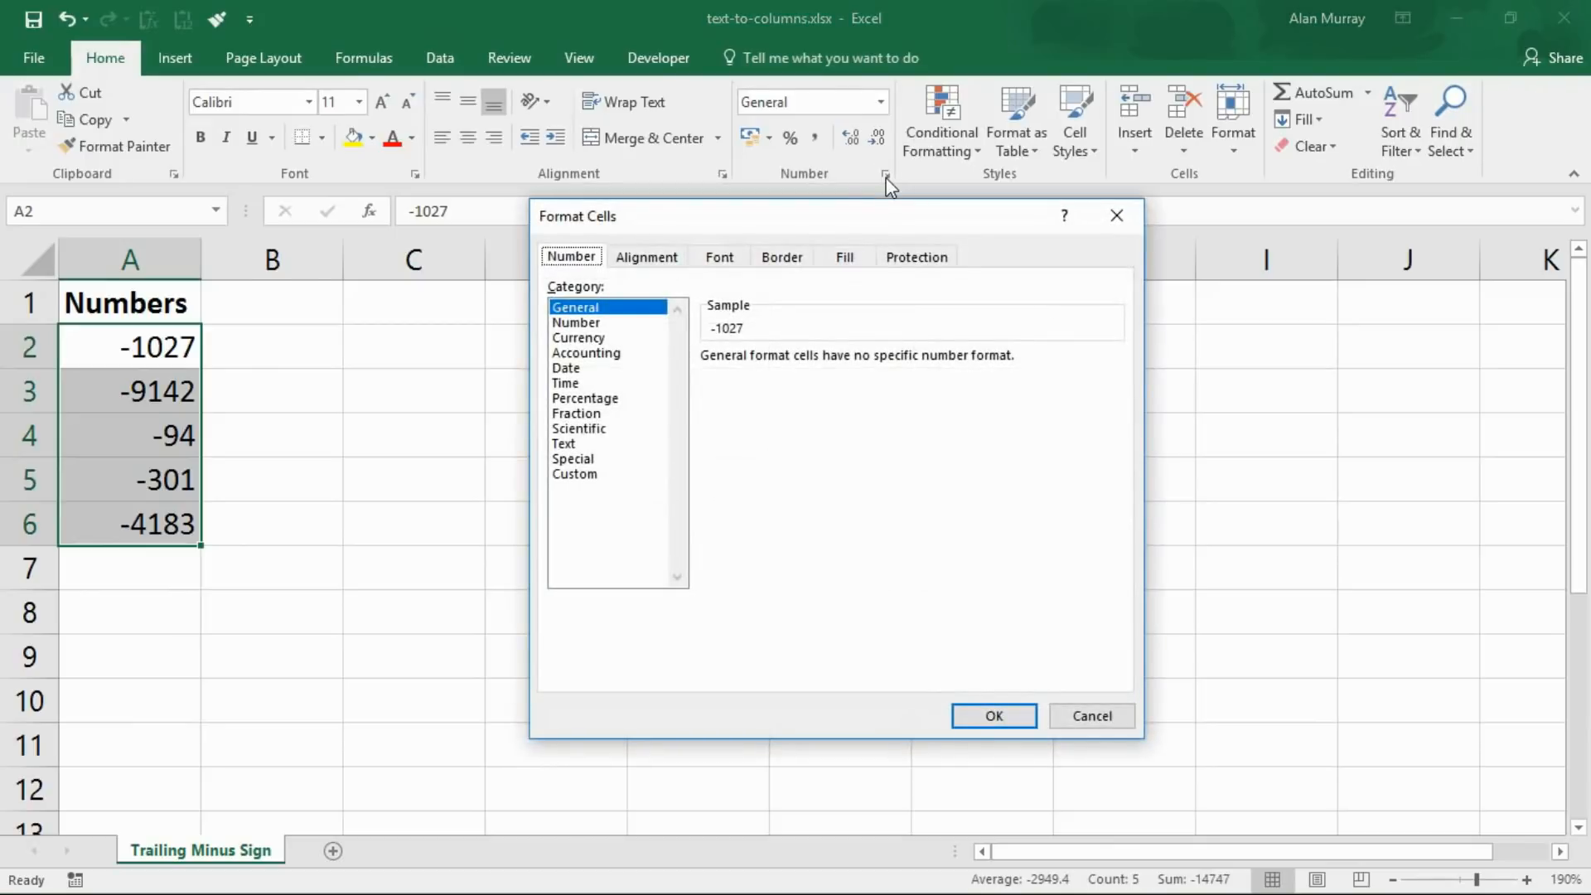
{"action": "left_click", "coordinate": [590, 353]}
{"action": "left_click", "coordinate": [590, 475]}
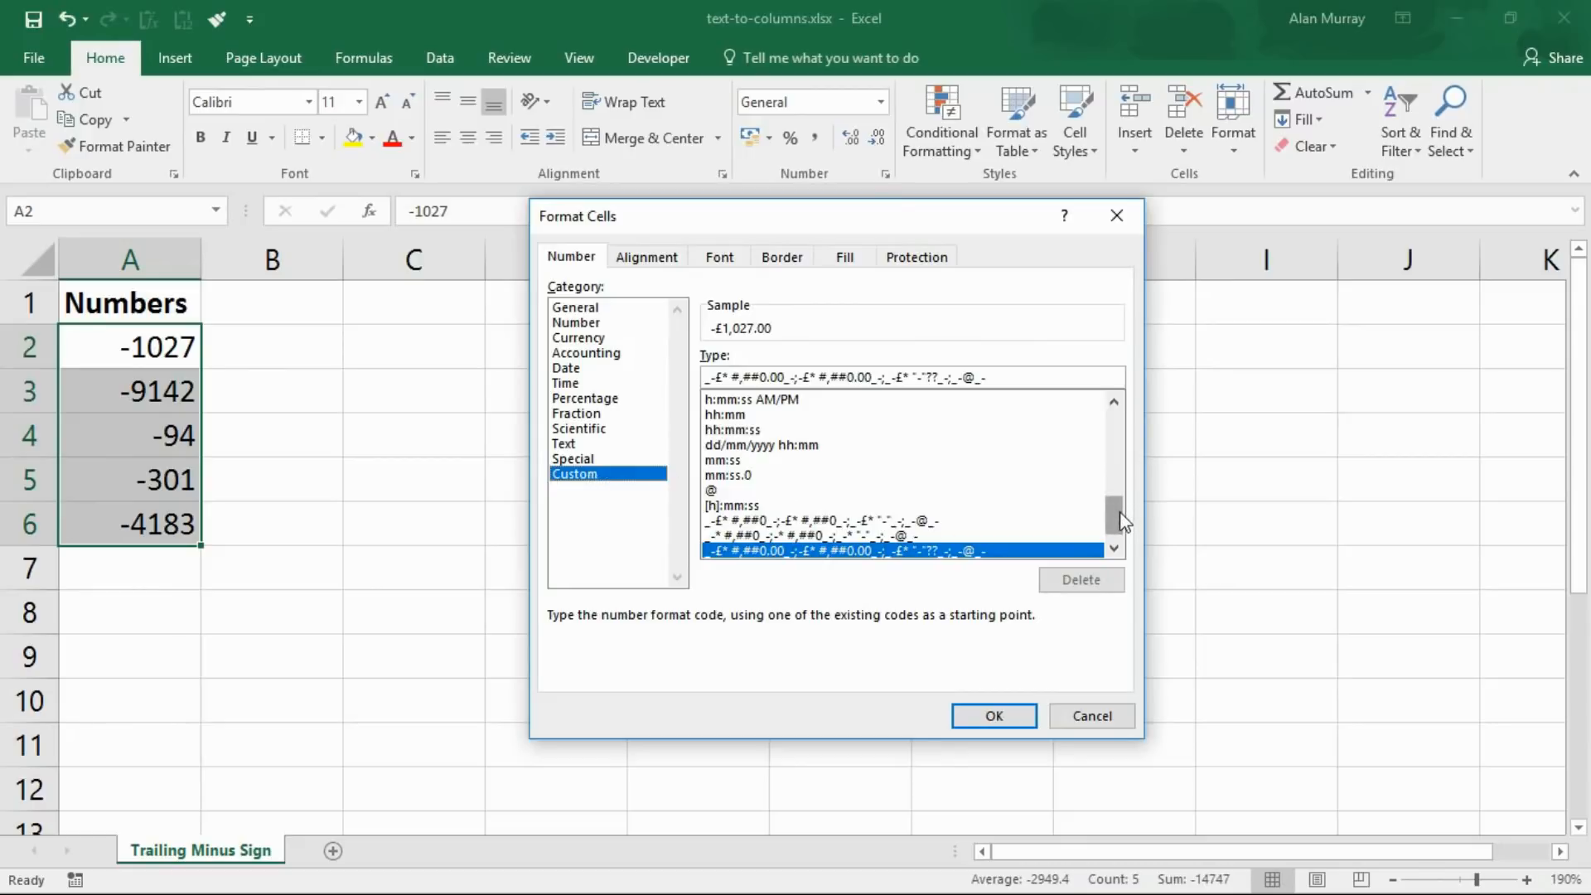
{"action": "left_click_drag", "start_coordinate": [1121, 512], "coordinate": [1123, 460]}
{"action": "left_click", "coordinate": [779, 521]}
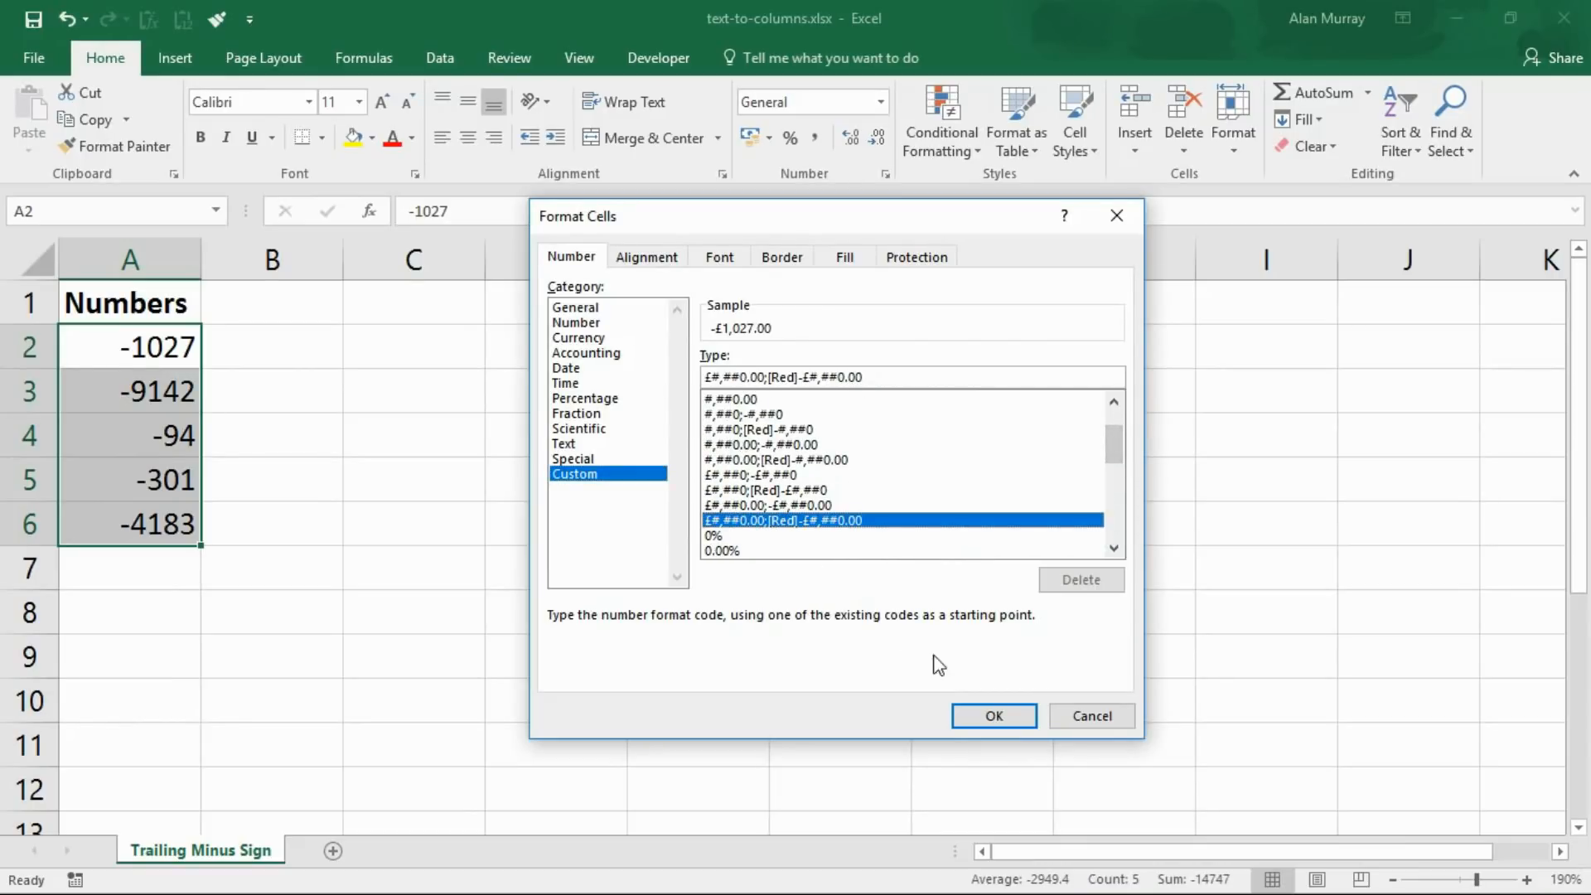
{"action": "left_click", "coordinate": [993, 711]}
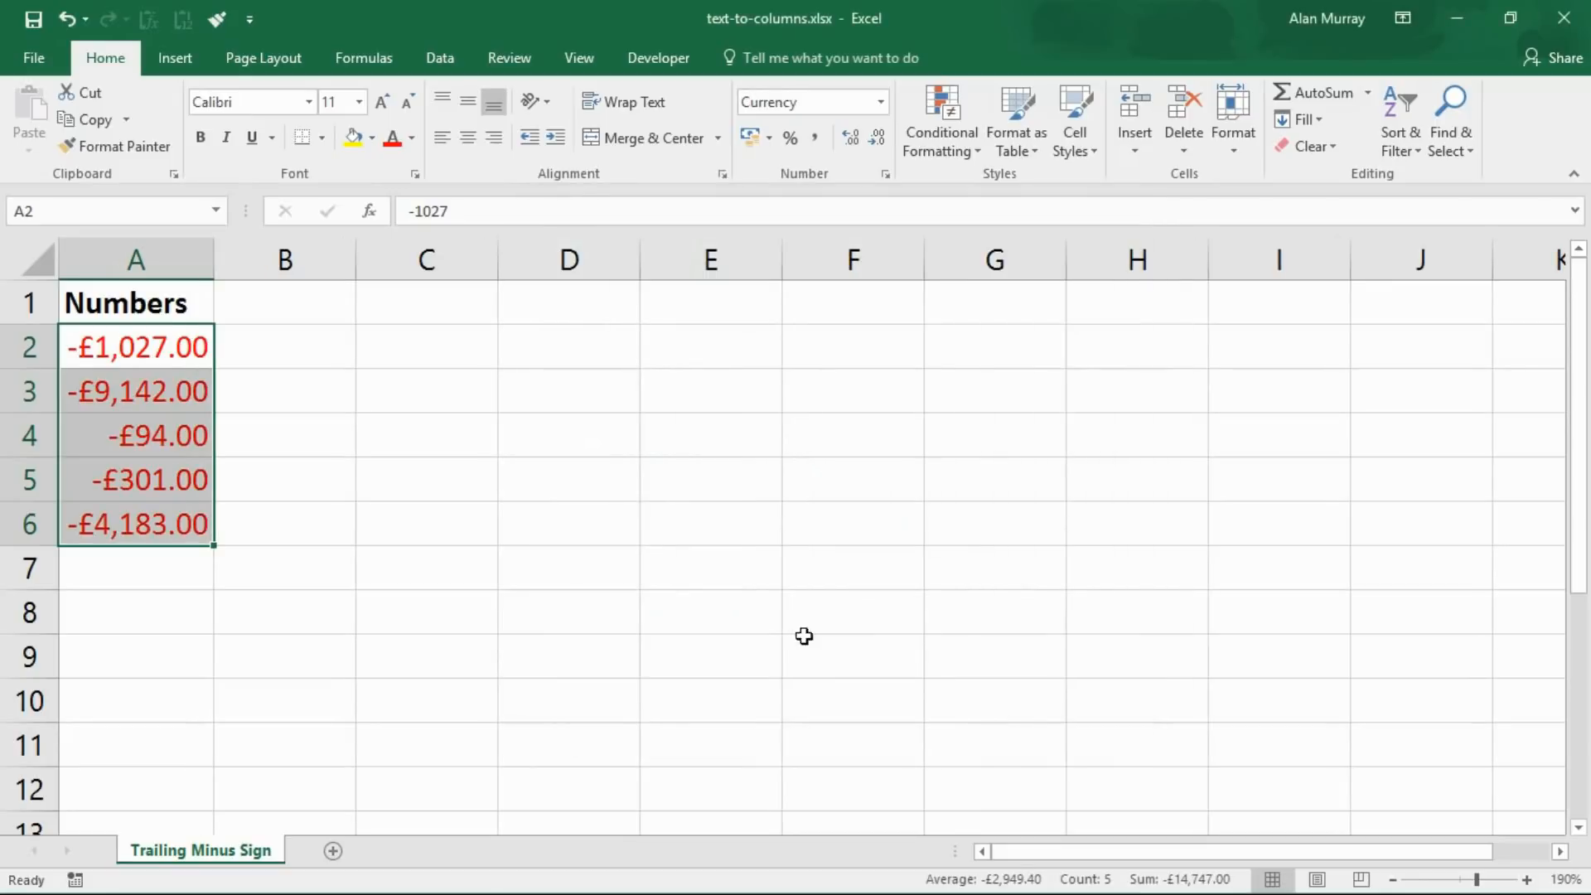
Widen column A slightly so the currency values fit
{"action": "left_click", "coordinate": [689, 602]}
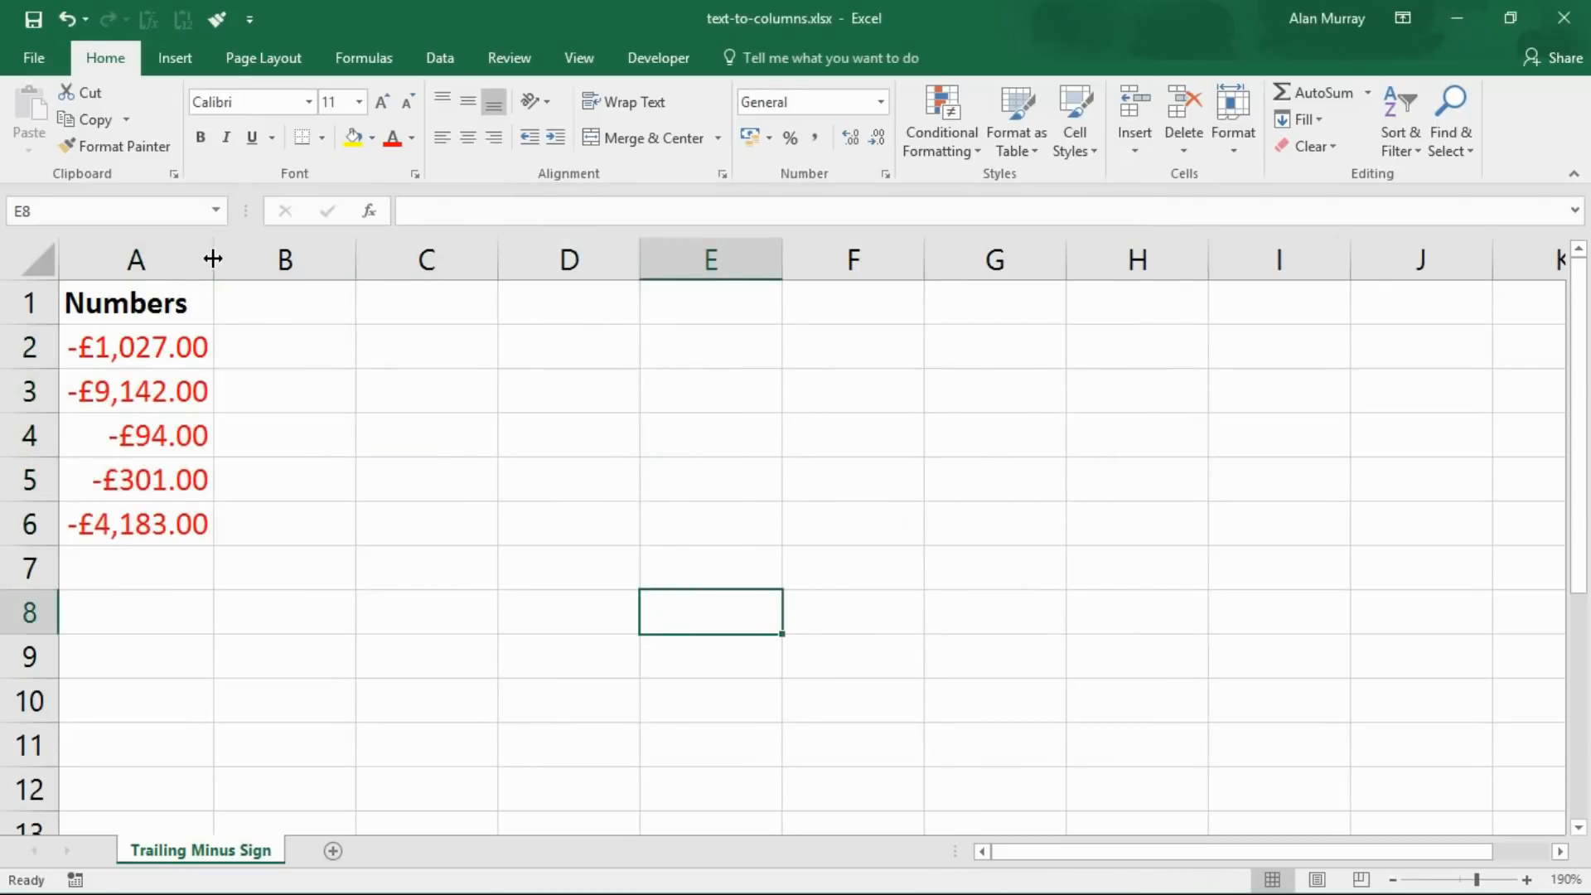
{"action": "left_click_drag", "start_coordinate": [212, 259], "coordinate": [221, 260]}
{"action": "left_click_drag", "start_coordinate": [195, 352], "coordinate": [209, 486]}
{"action": "left_click", "coordinate": [303, 482]}
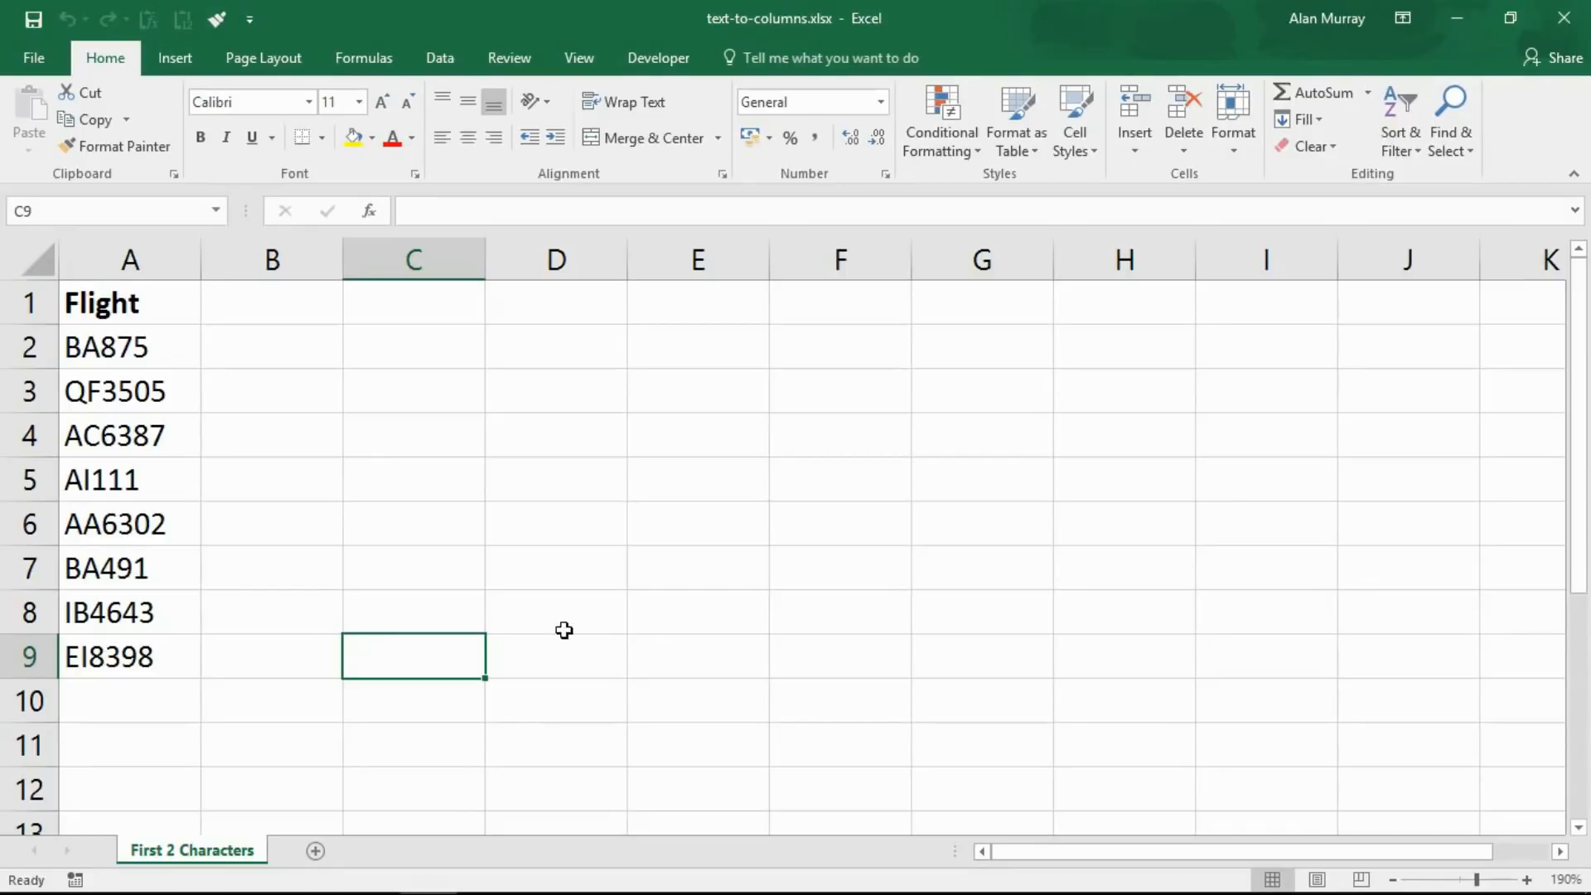
Split the flight codes in A2:A9 into two-letter airline prefixes and flight numbers at C2 using Text to Columns with a fixed-width break after two characters
{"action": "left_click_drag", "start_coordinate": [167, 344], "coordinate": [132, 655]}
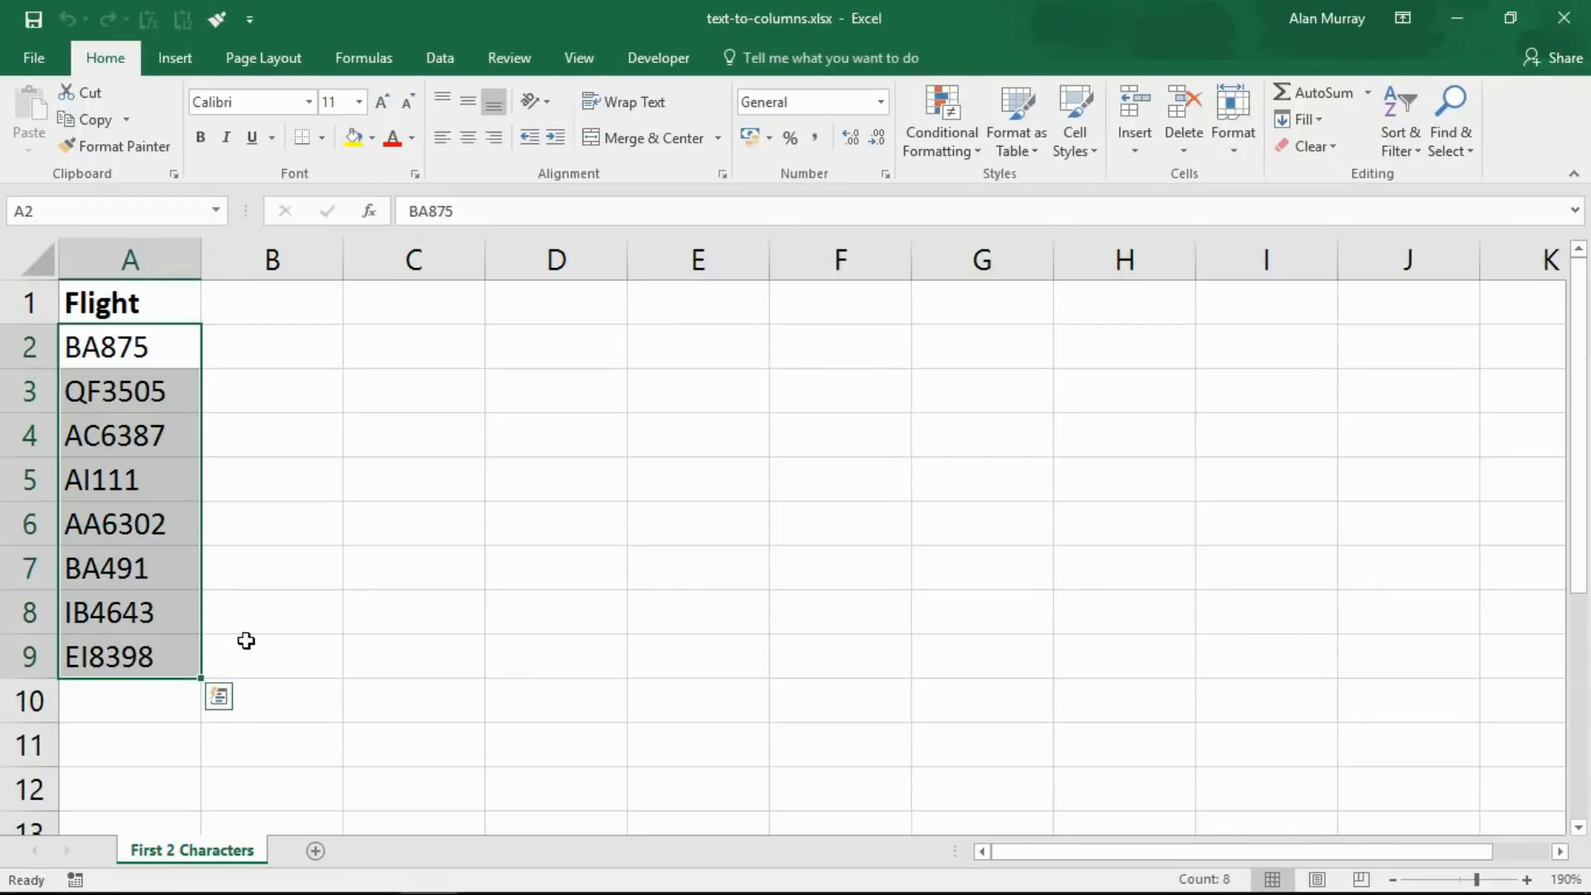
{"action": "left_click", "coordinate": [439, 53]}
{"action": "left_click", "coordinate": [901, 146]}
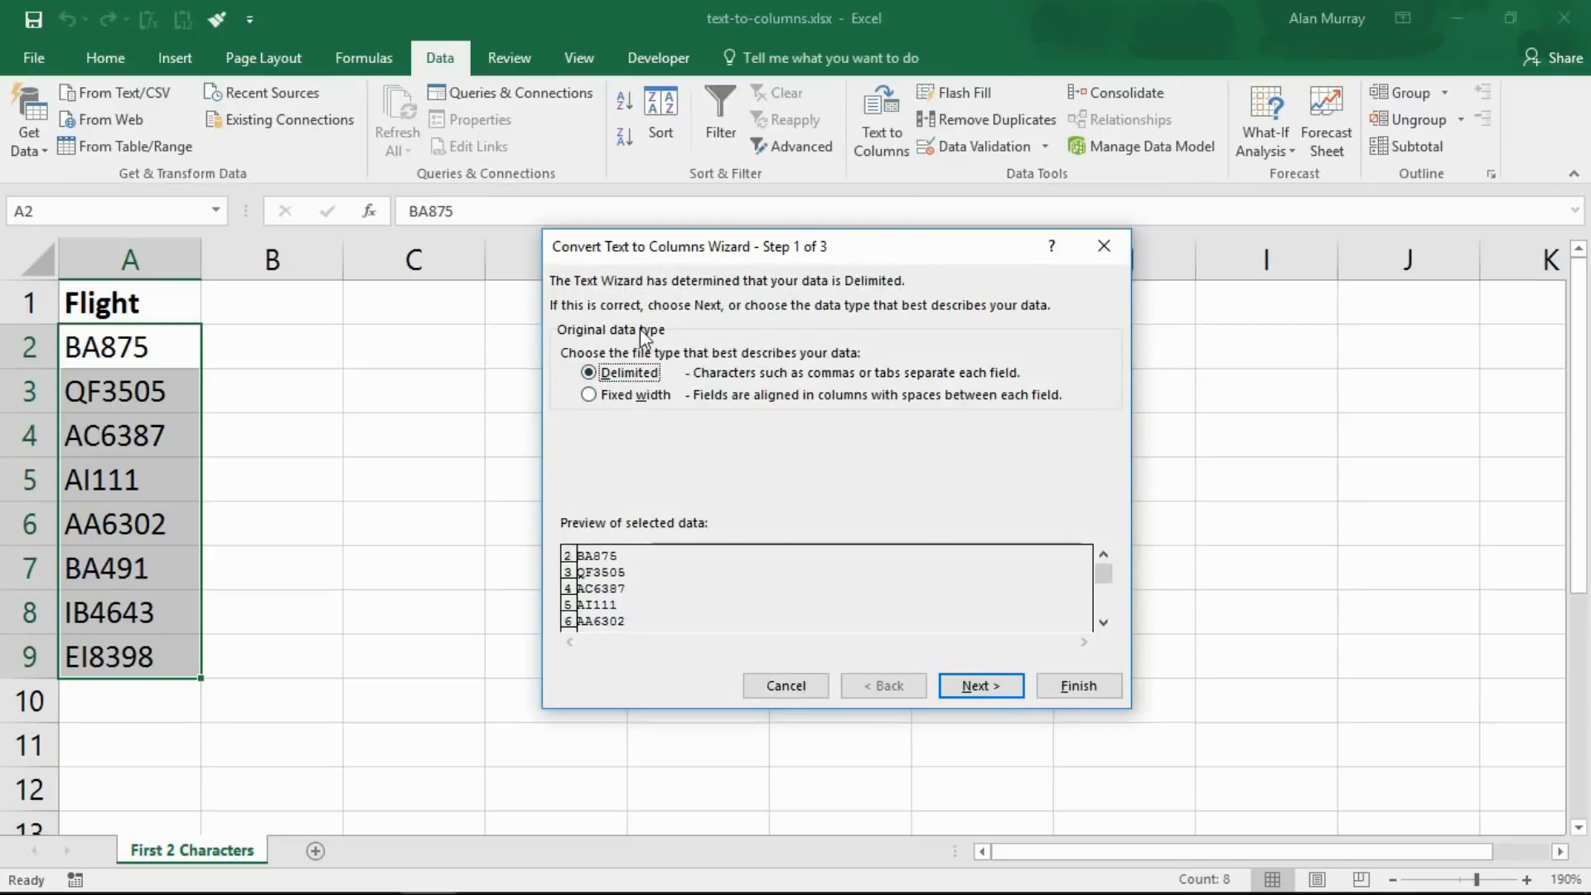
{"action": "left_click", "coordinate": [590, 397]}
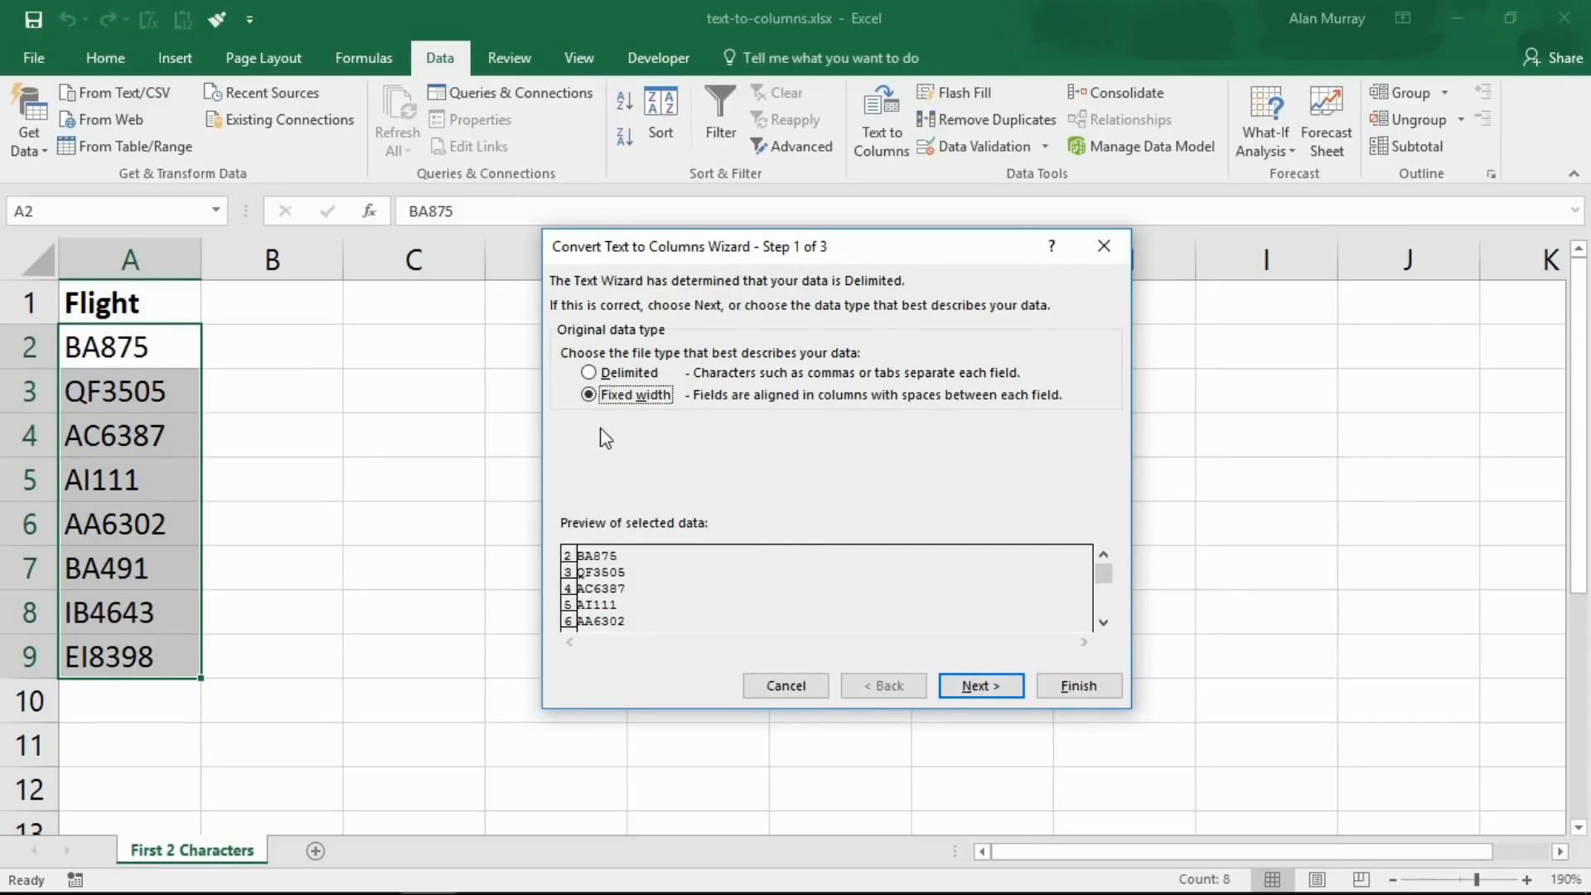
{"action": "left_click", "coordinate": [970, 686]}
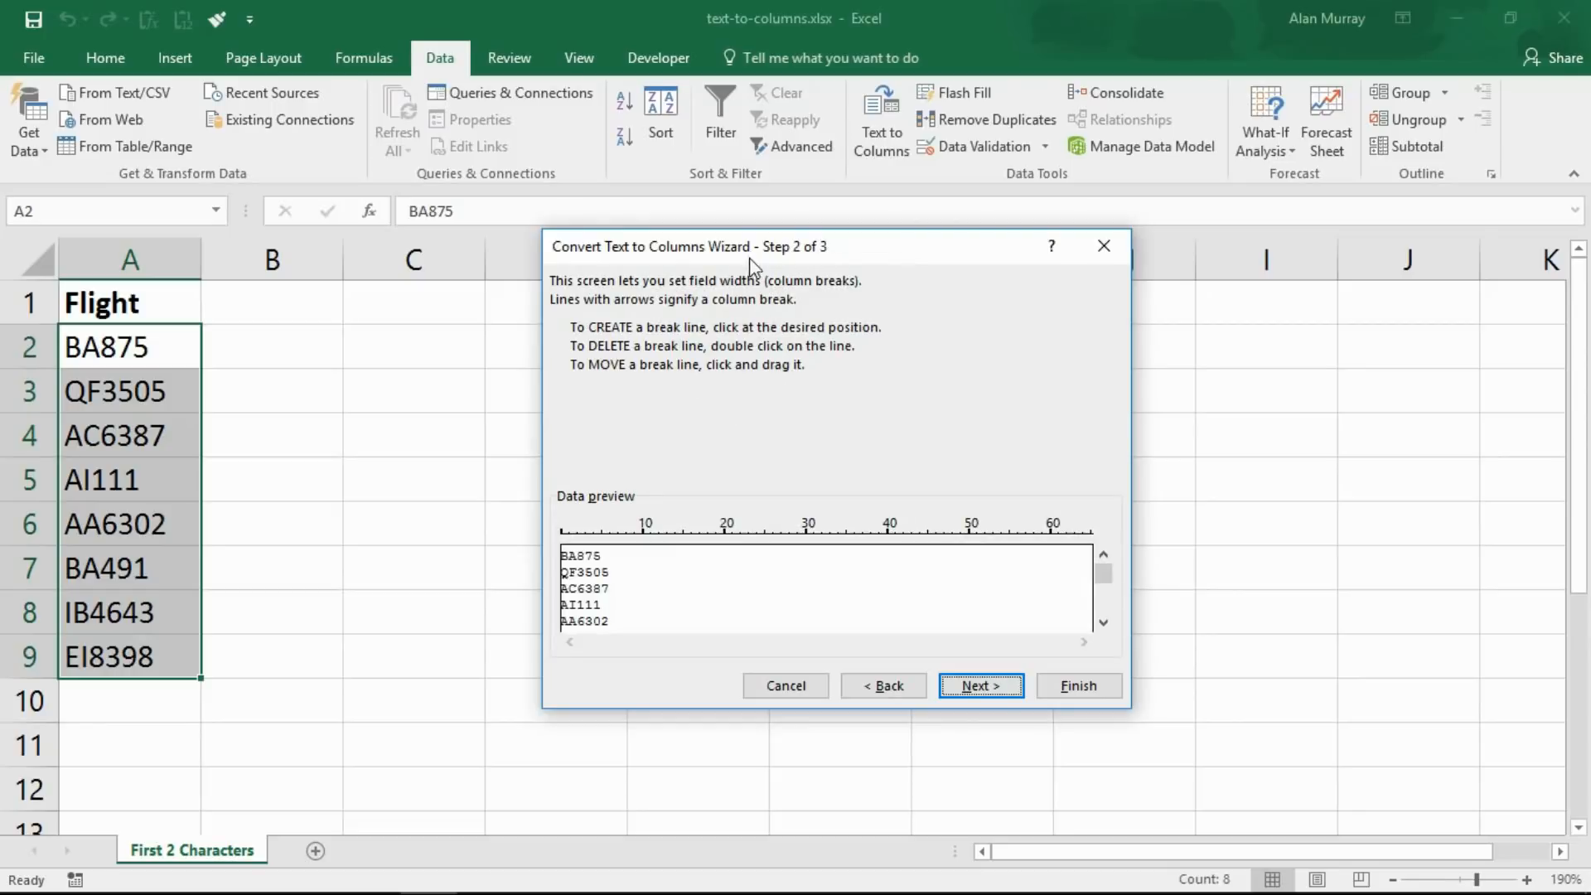
{"action": "left_click", "coordinate": [578, 536]}
{"action": "left_click", "coordinate": [955, 685]}
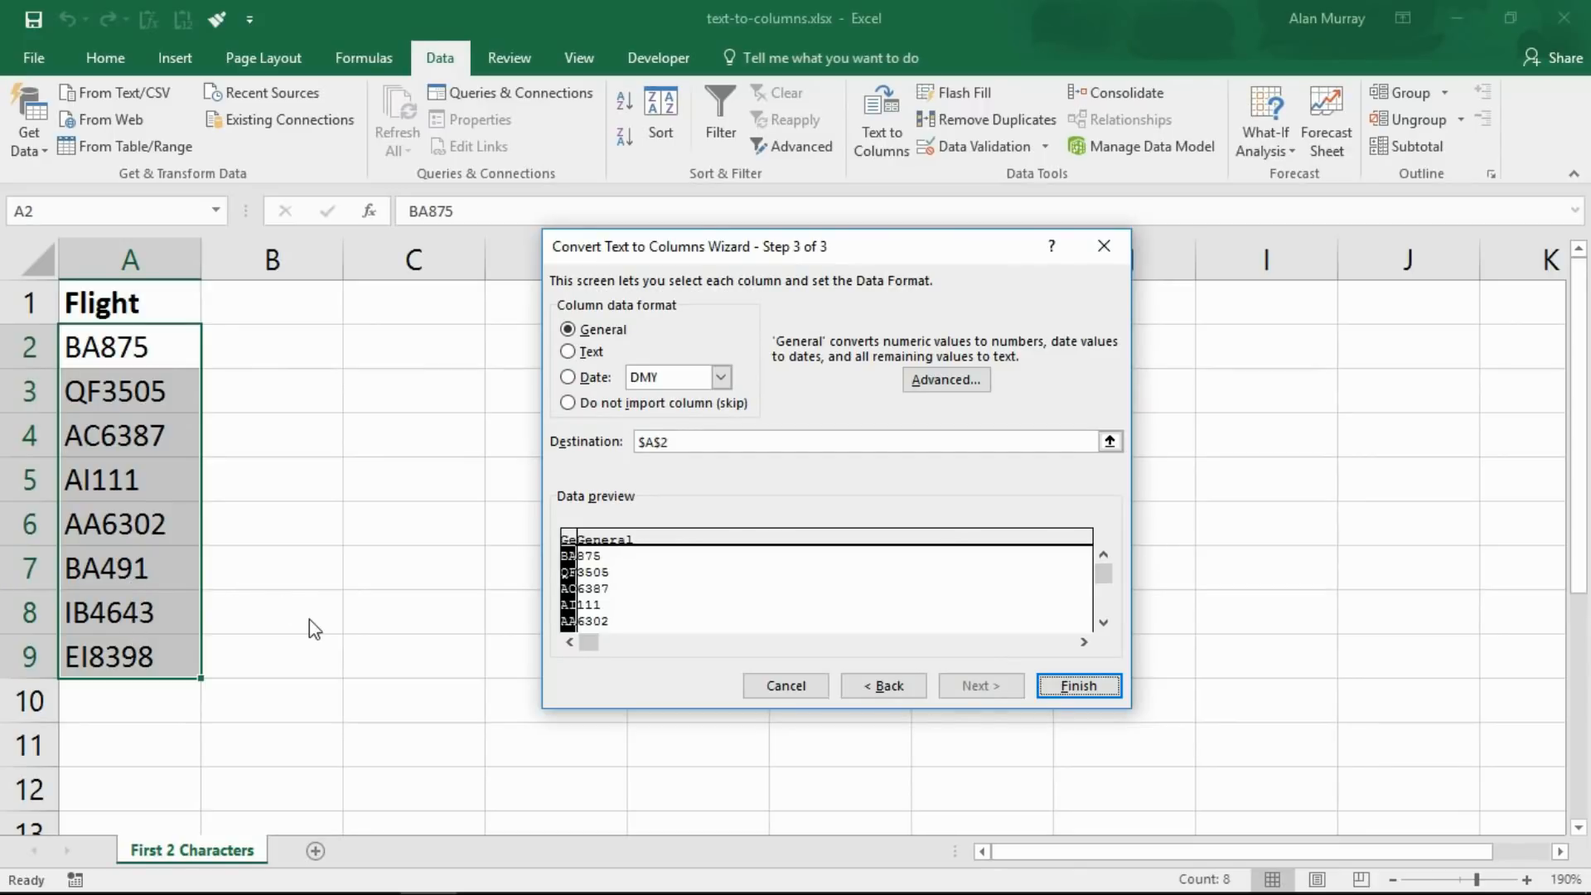
{"action": "left_click", "coordinate": [692, 439]}
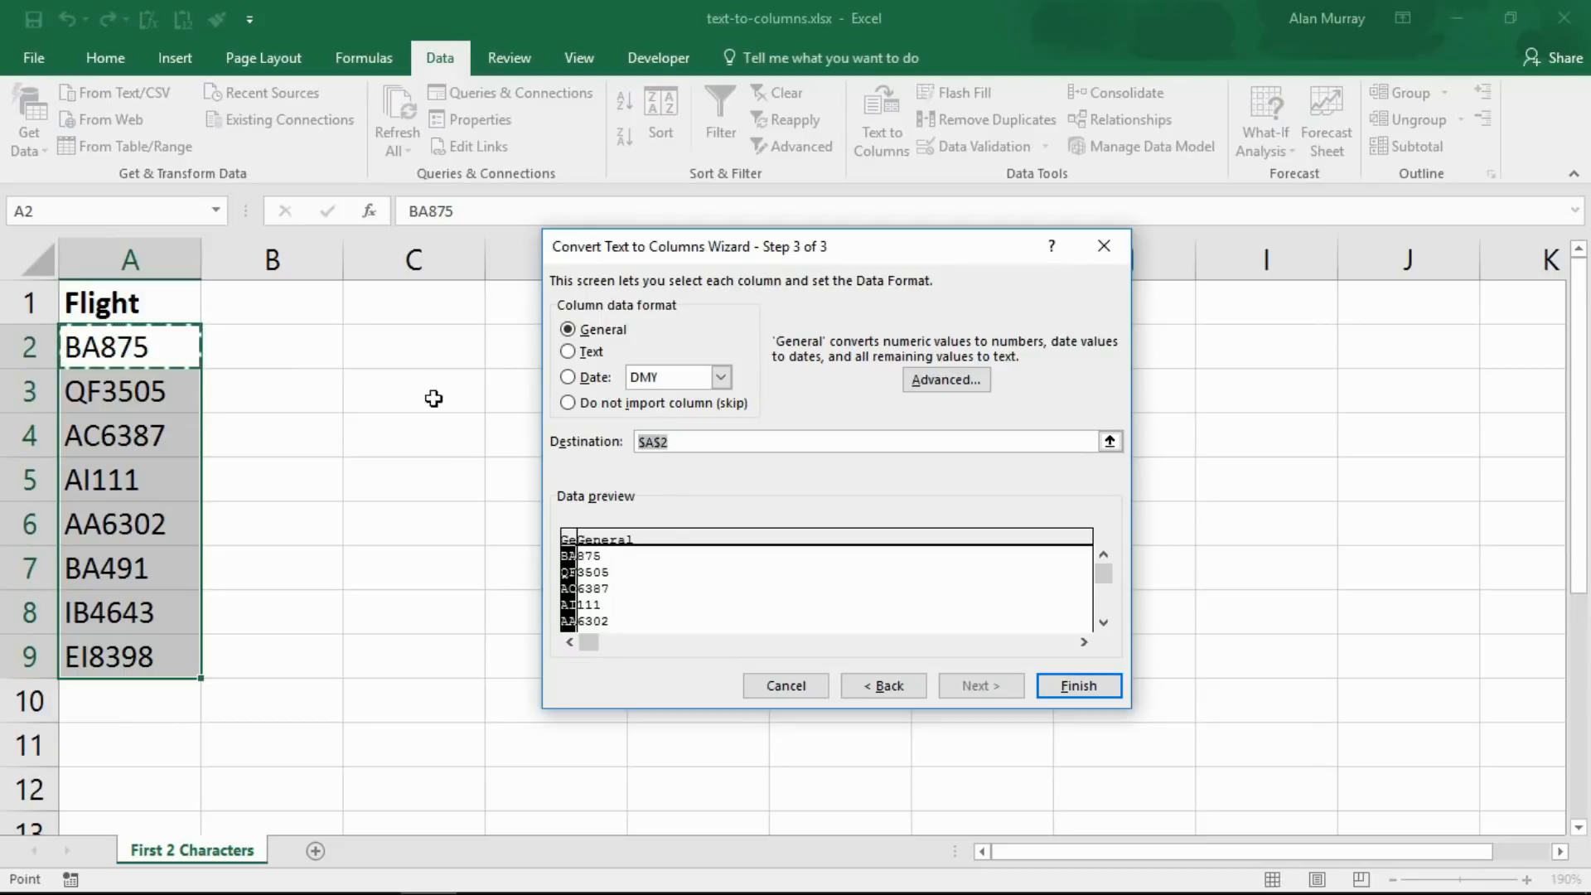
{"action": "left_click", "coordinate": [433, 359]}
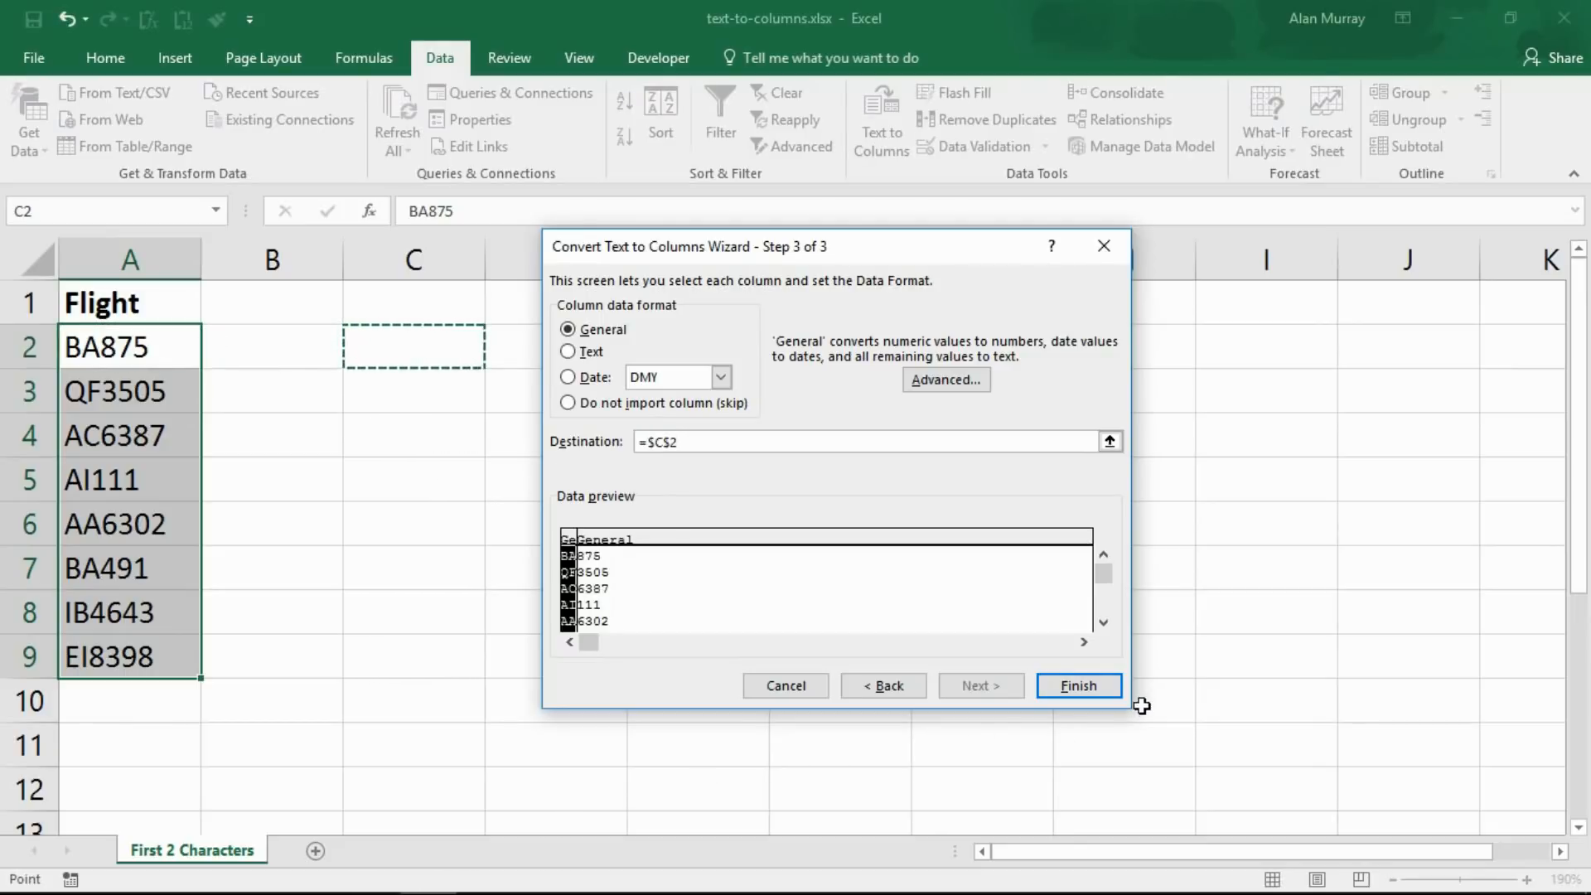
{"action": "left_click", "coordinate": [1116, 693]}
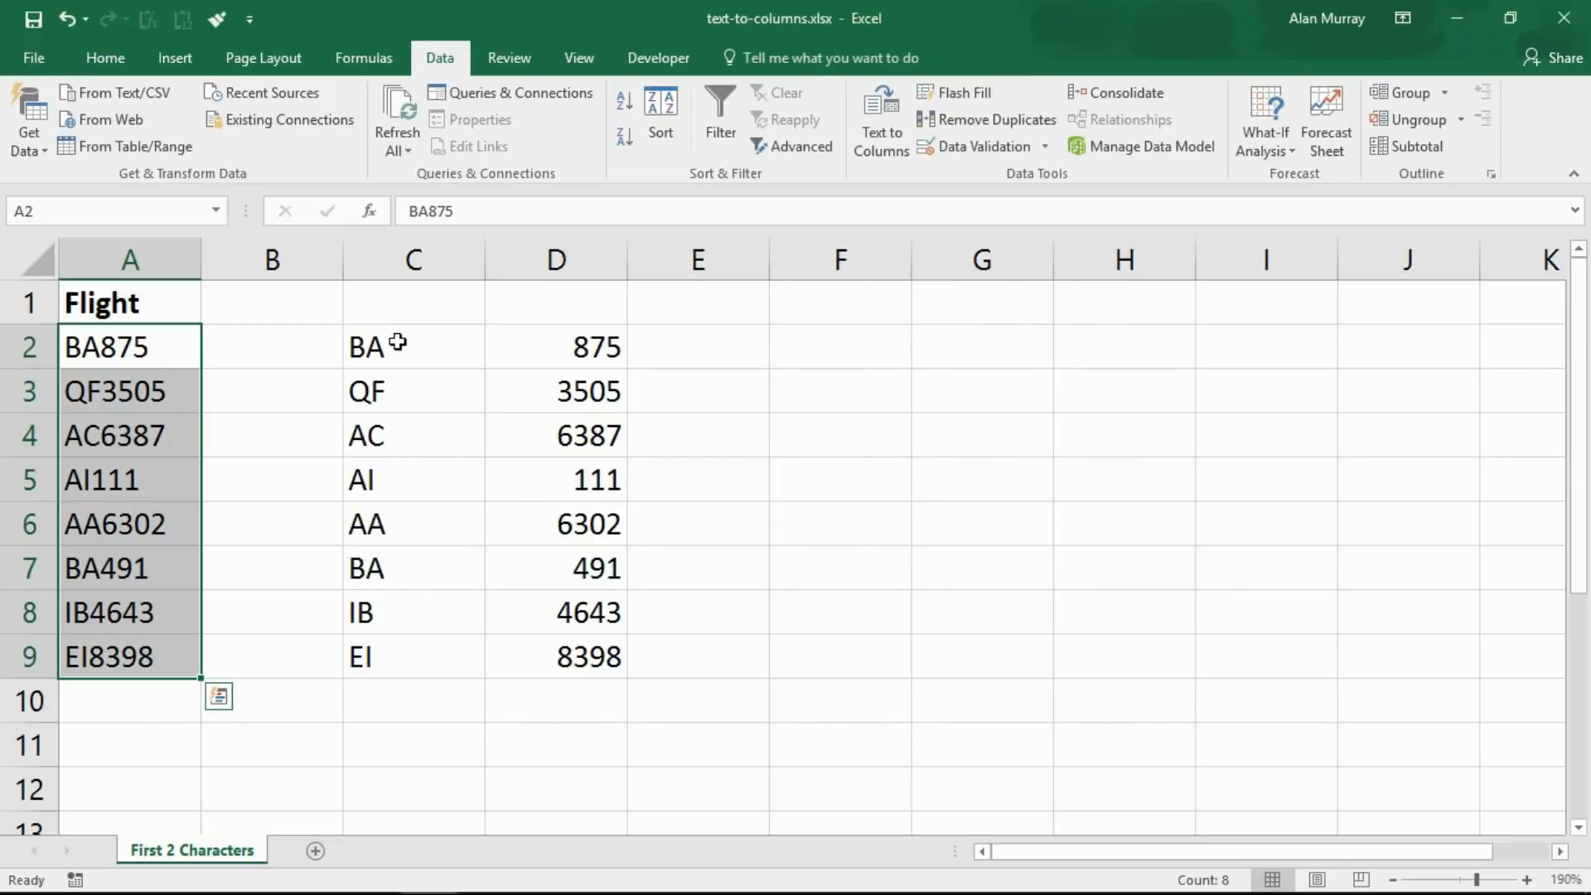
Review the split prefix and number columns against the original flight codes
{"action": "left_click_drag", "start_coordinate": [397, 345], "coordinate": [396, 647]}
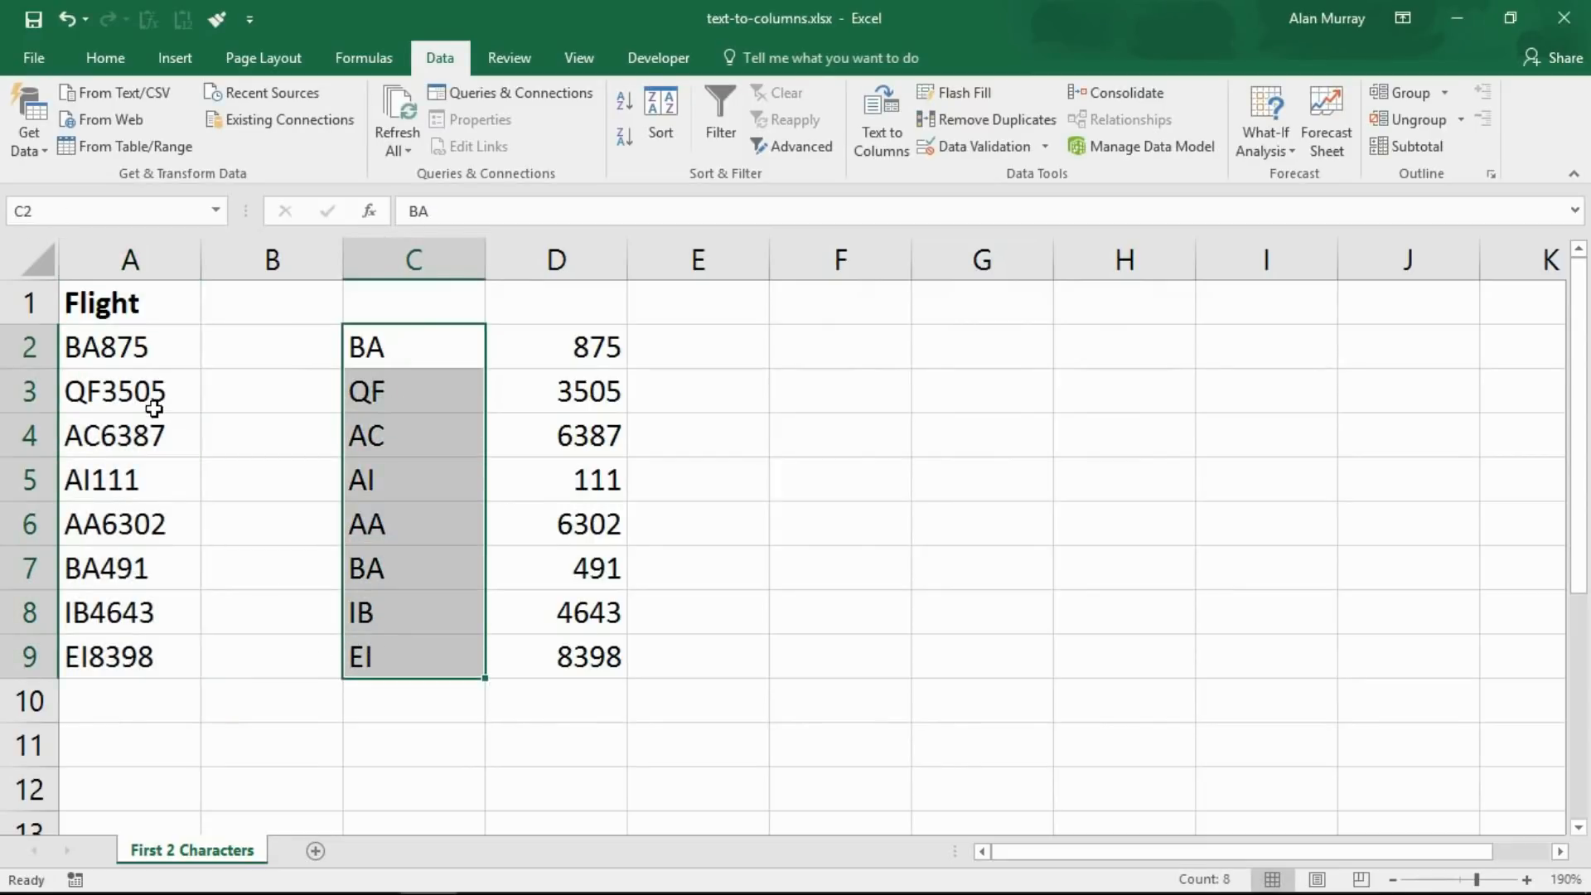
{"action": "left_click_drag", "start_coordinate": [572, 350], "coordinate": [584, 644]}
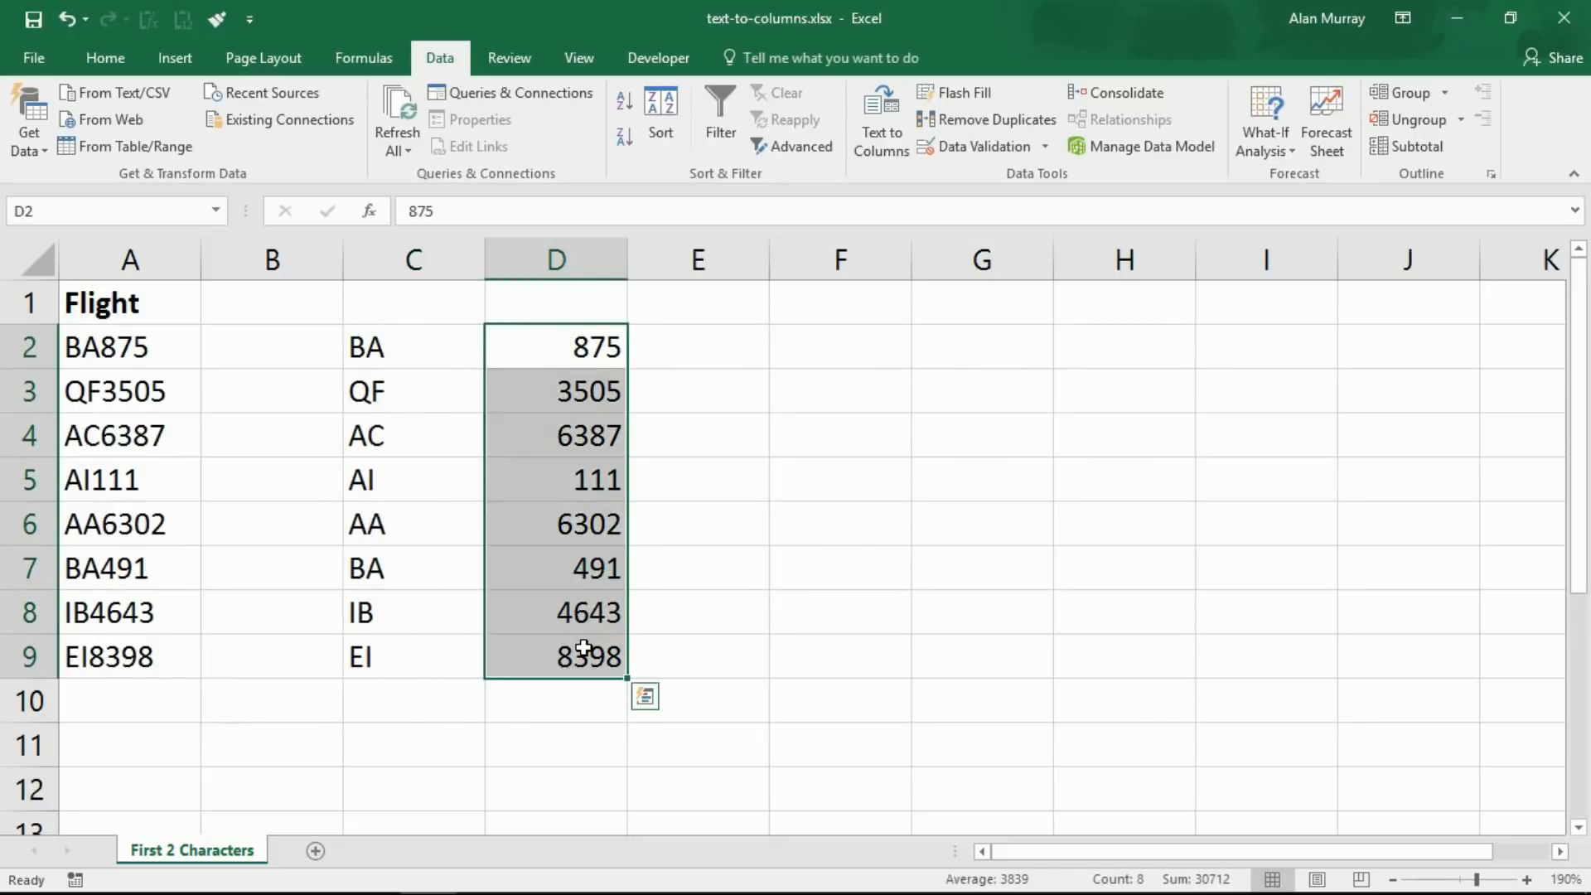
{"action": "left_click_drag", "start_coordinate": [112, 340], "coordinate": [108, 613]}
{"action": "left_click_drag", "start_coordinate": [257, 348], "coordinate": [256, 649]}
{"action": "left_click", "coordinate": [441, 593]}
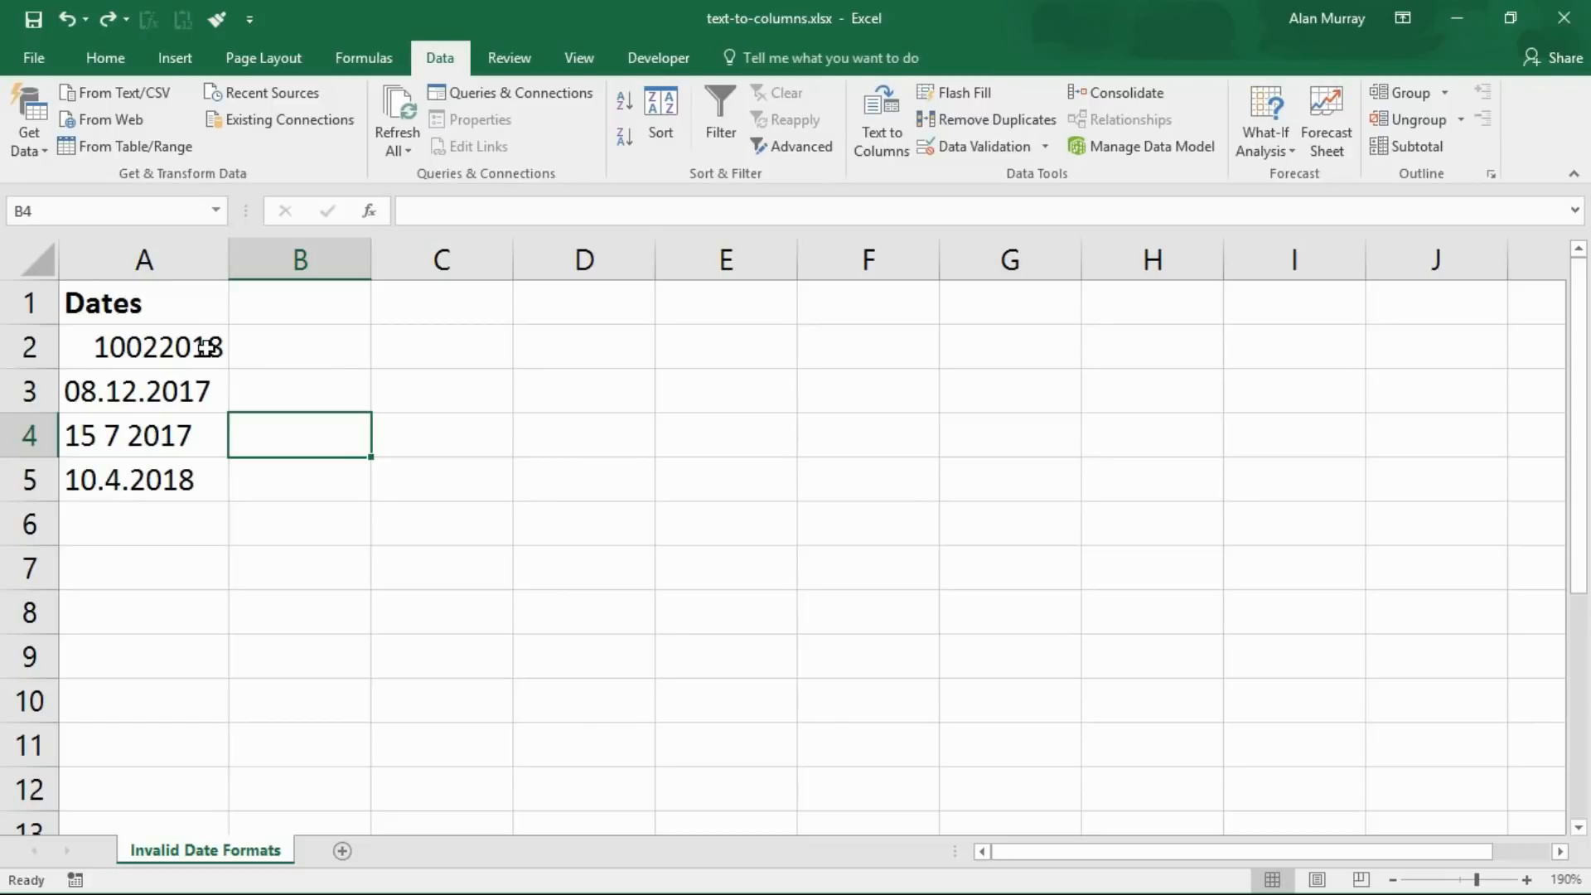
Examine the differently formatted date entries in A2:A5, including the digits of the undelimited date
{"action": "left_click", "coordinate": [220, 395]}
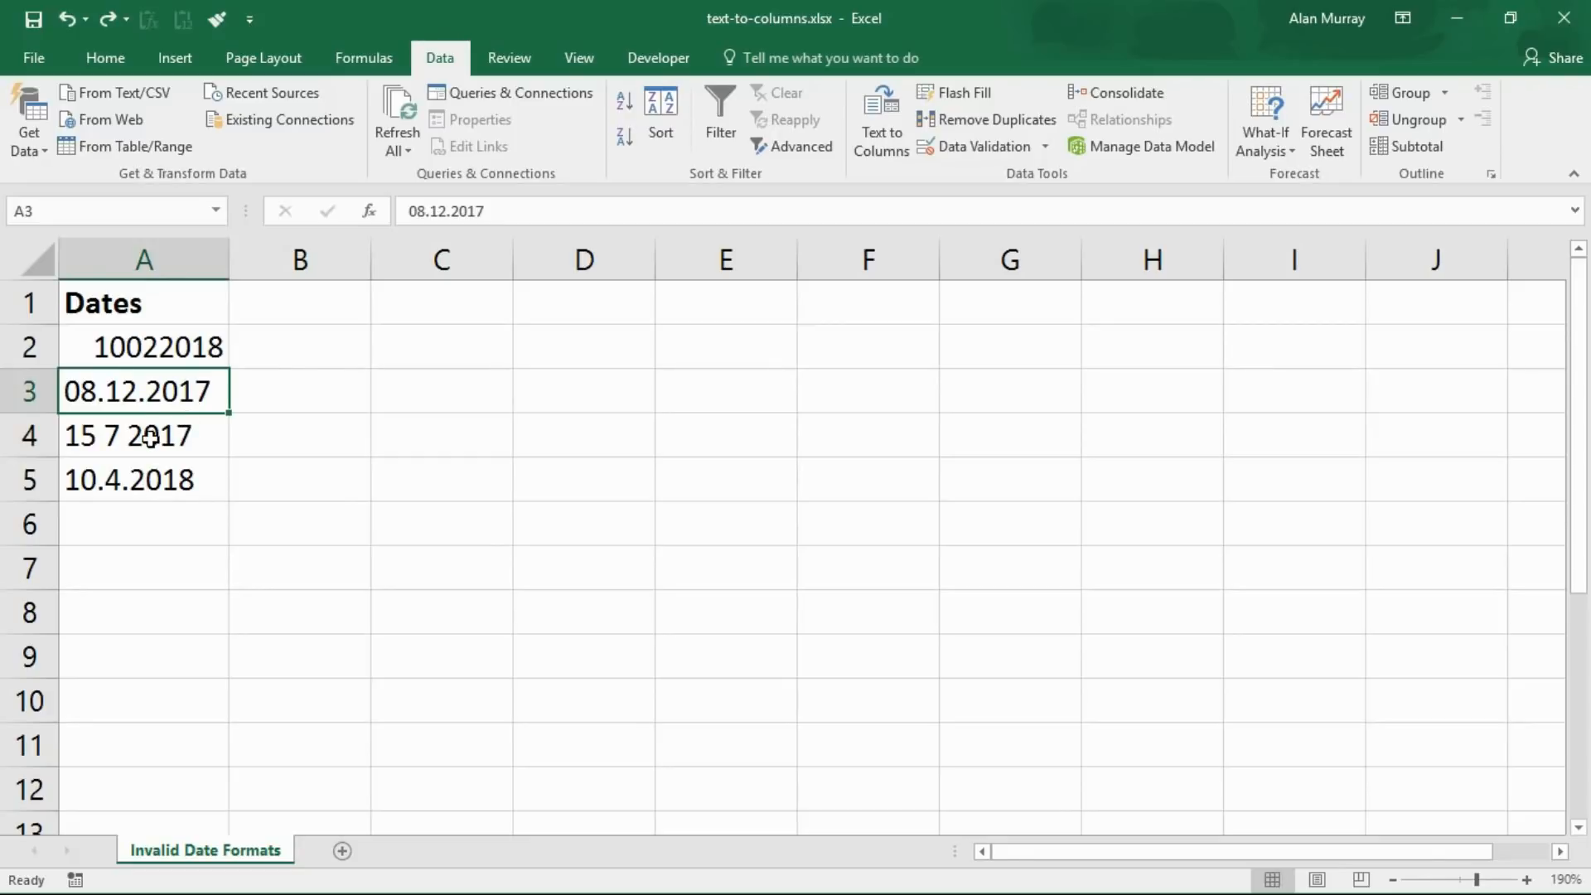
{"action": "left_click", "coordinate": [141, 485]}
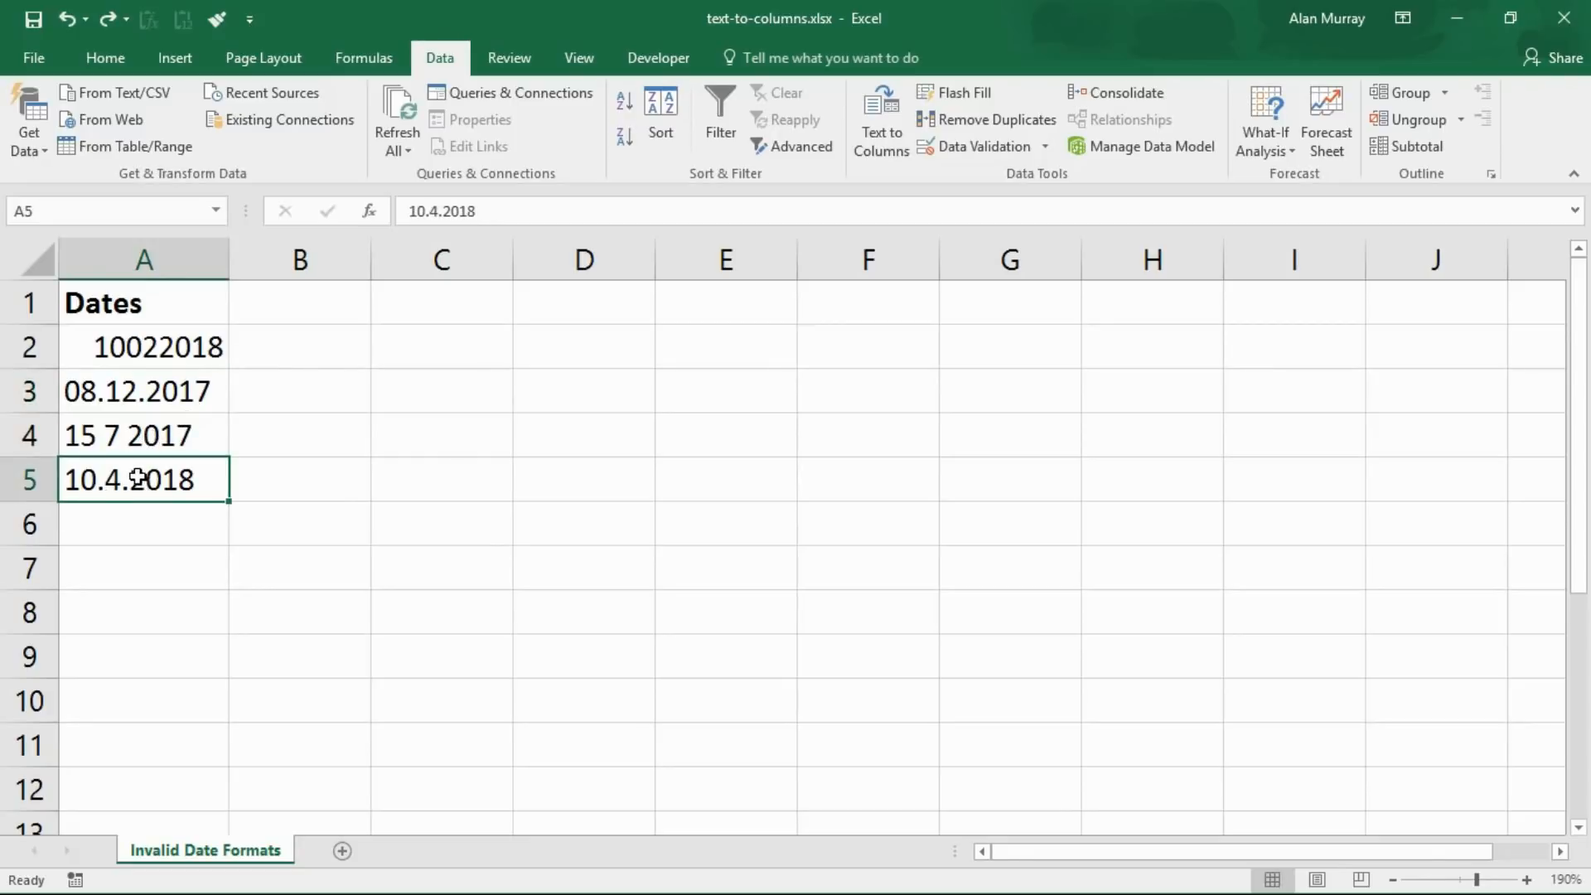
{"action": "double_click", "coordinate": [148, 346]}
{"action": "left_click_drag", "start_coordinate": [129, 347], "coordinate": [159, 346]}
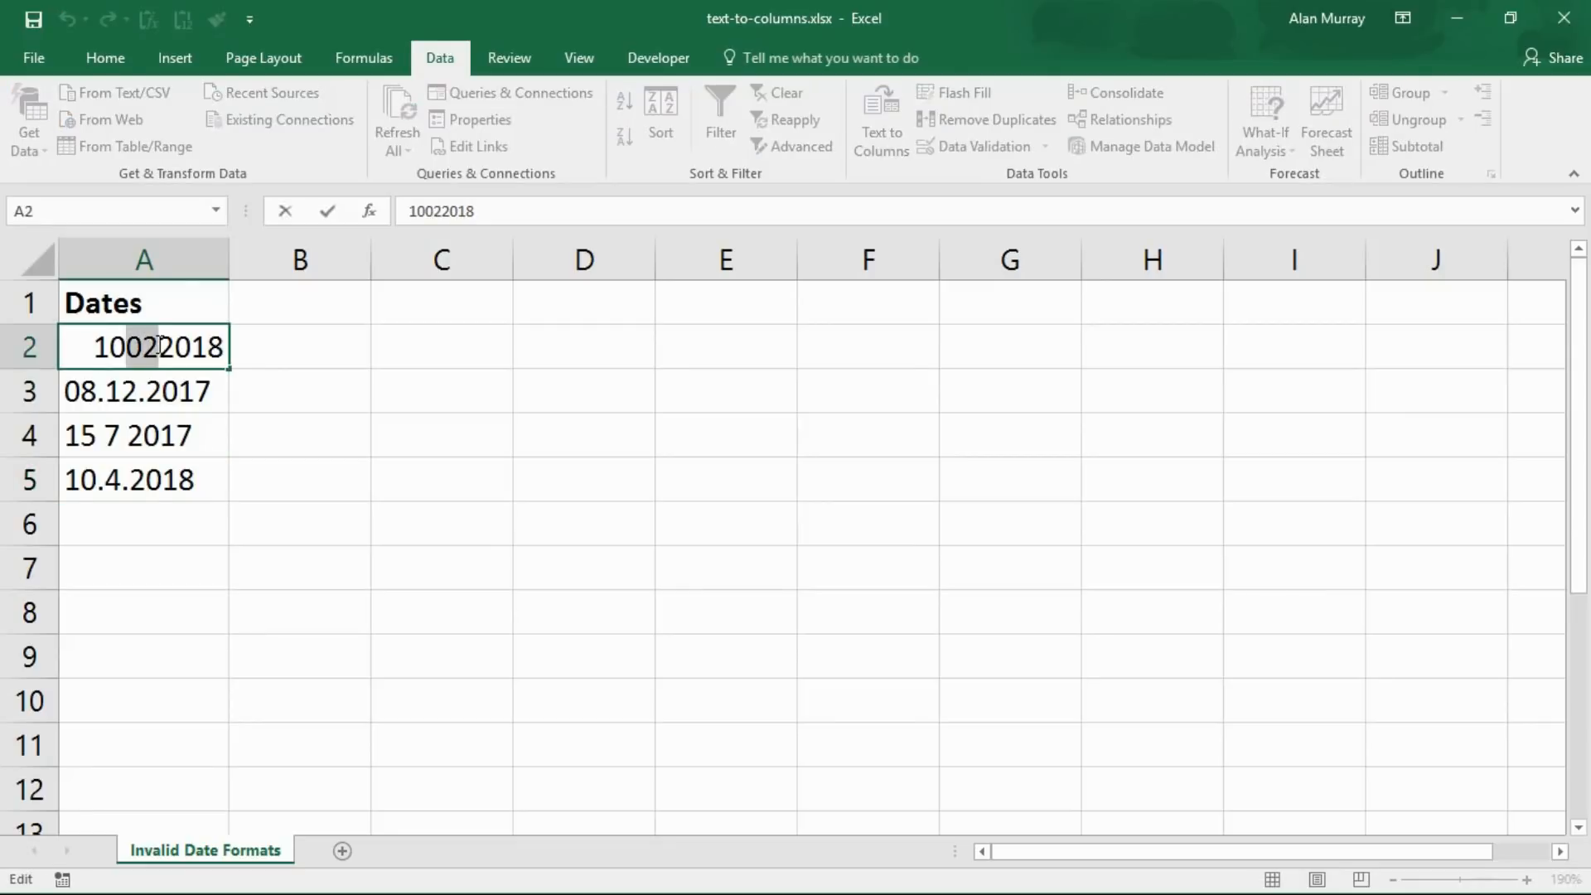
{"action": "left_click", "coordinate": [115, 482]}
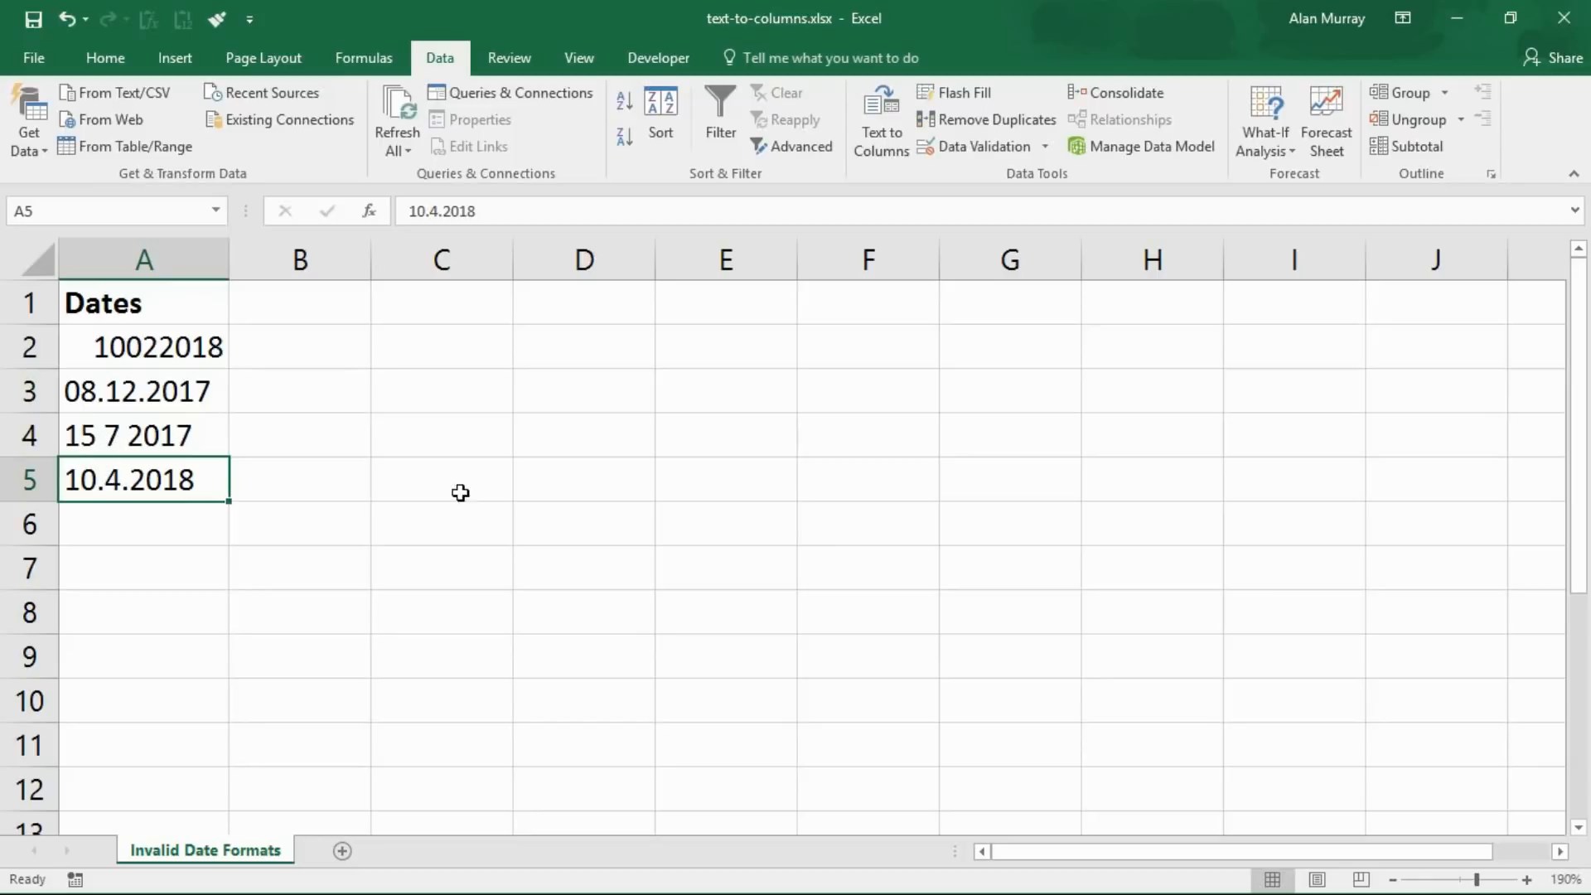
{"action": "left_click", "coordinate": [497, 495]}
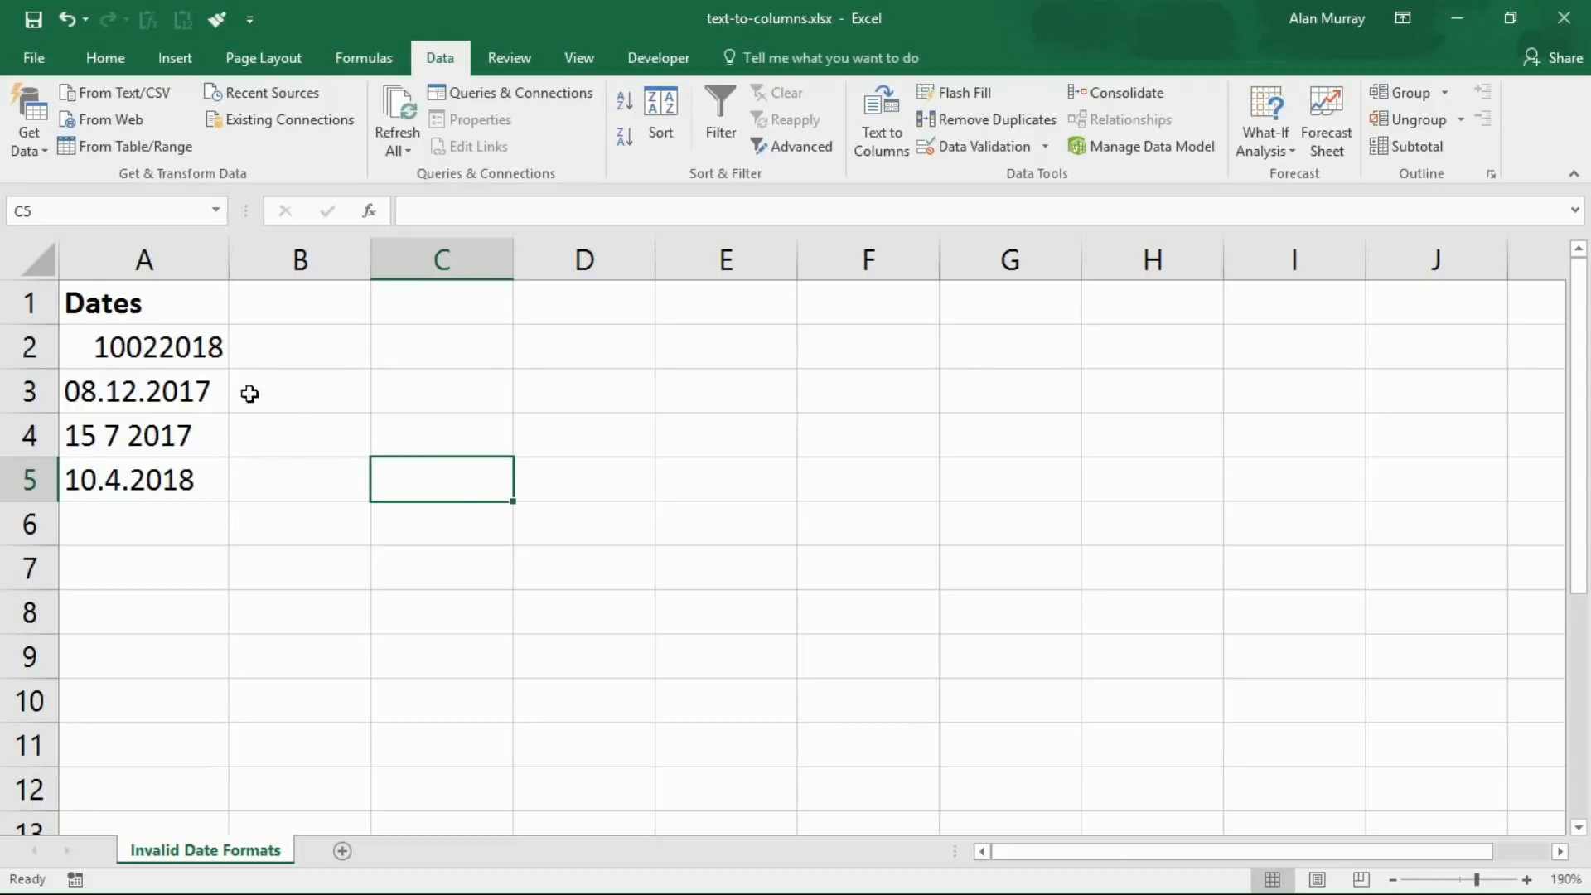
Convert the dates in A2:A5 to real dates using Text to Columns with the DMY date column format
{"action": "left_click_drag", "start_coordinate": [185, 348], "coordinate": [180, 468]}
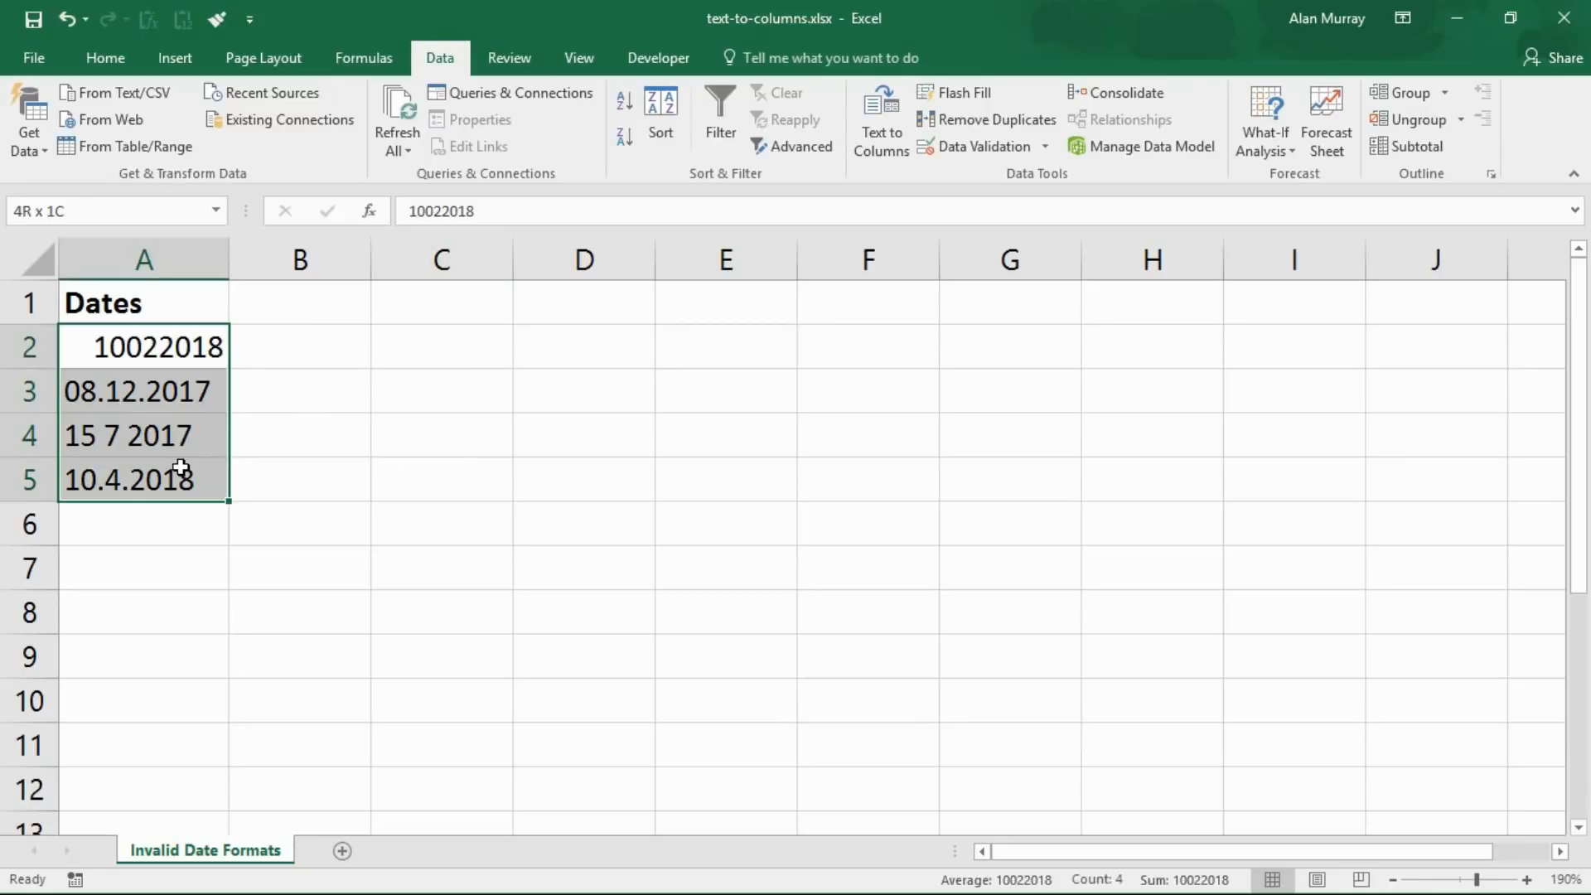
{"action": "left_click", "coordinate": [862, 133]}
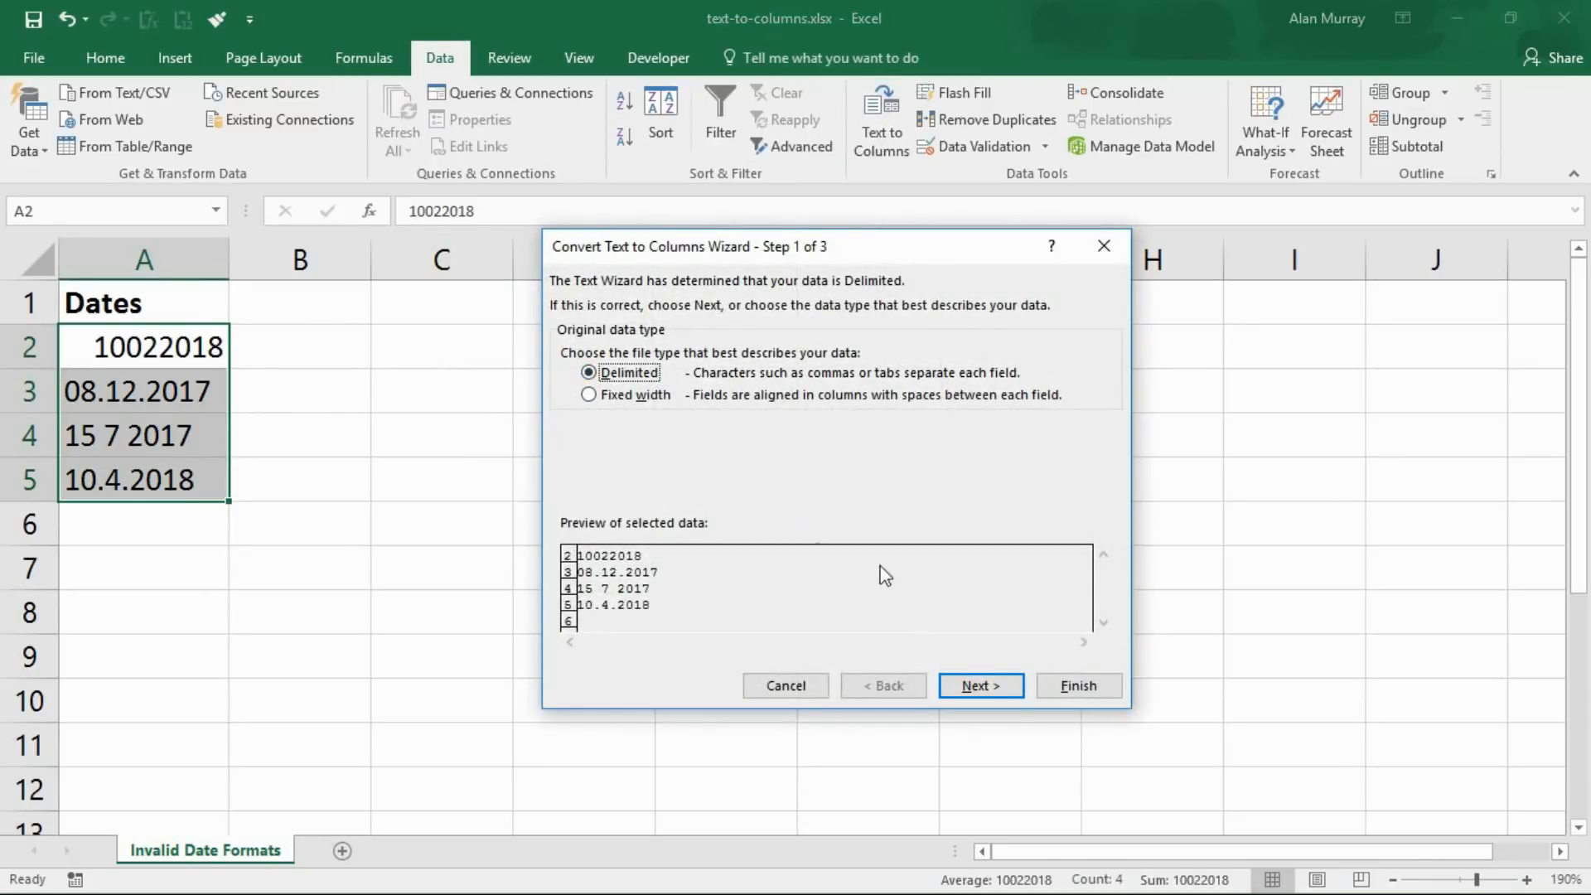
{"action": "left_click", "coordinate": [966, 687]}
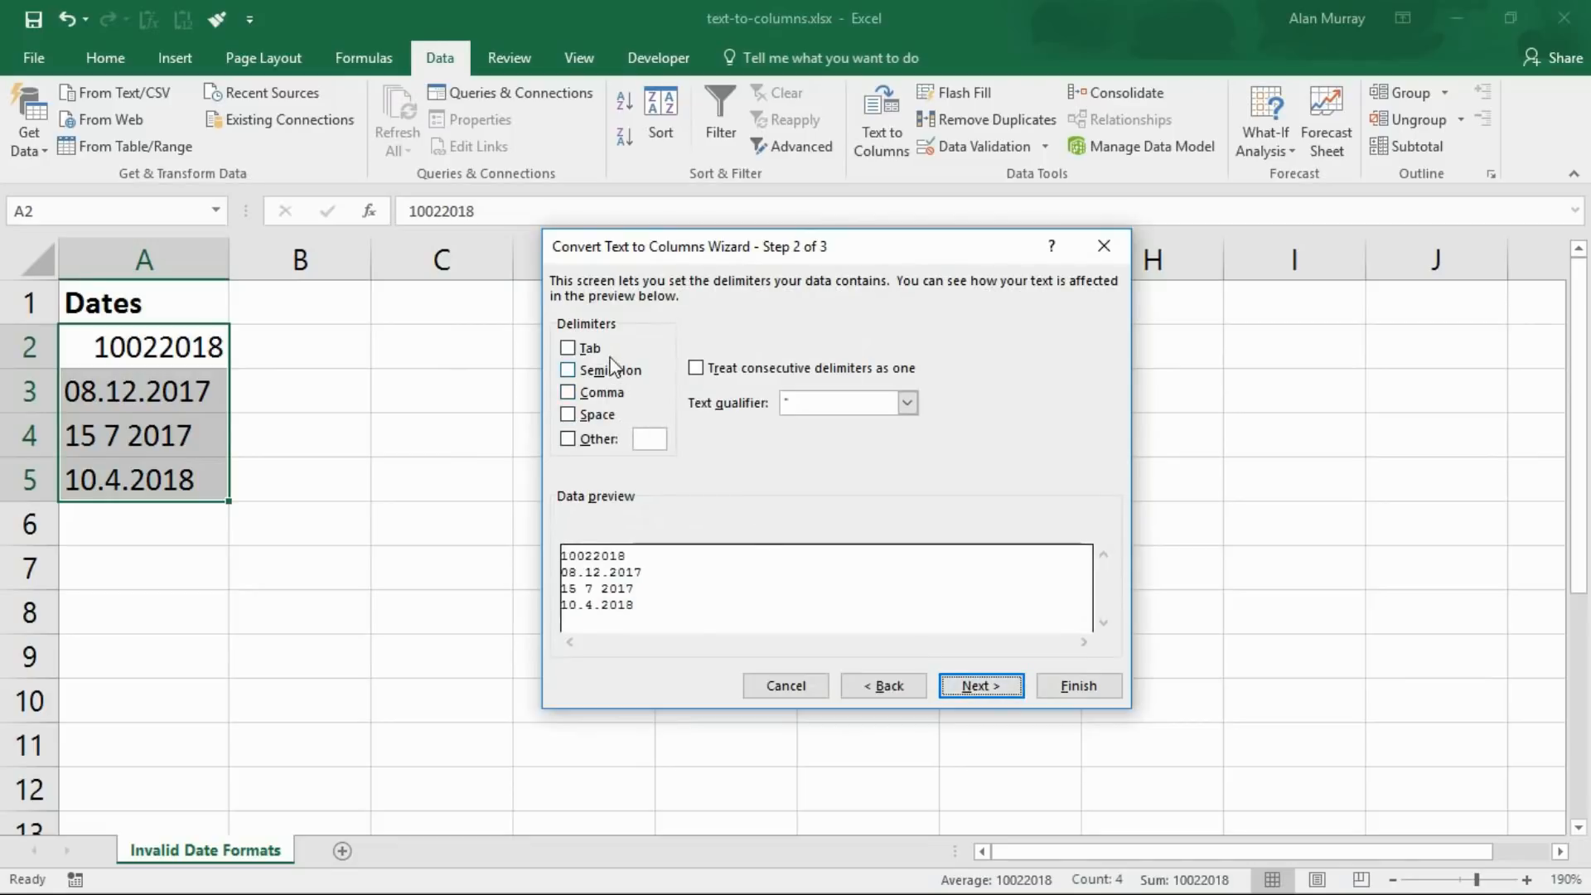
{"action": "left_click", "coordinate": [985, 693]}
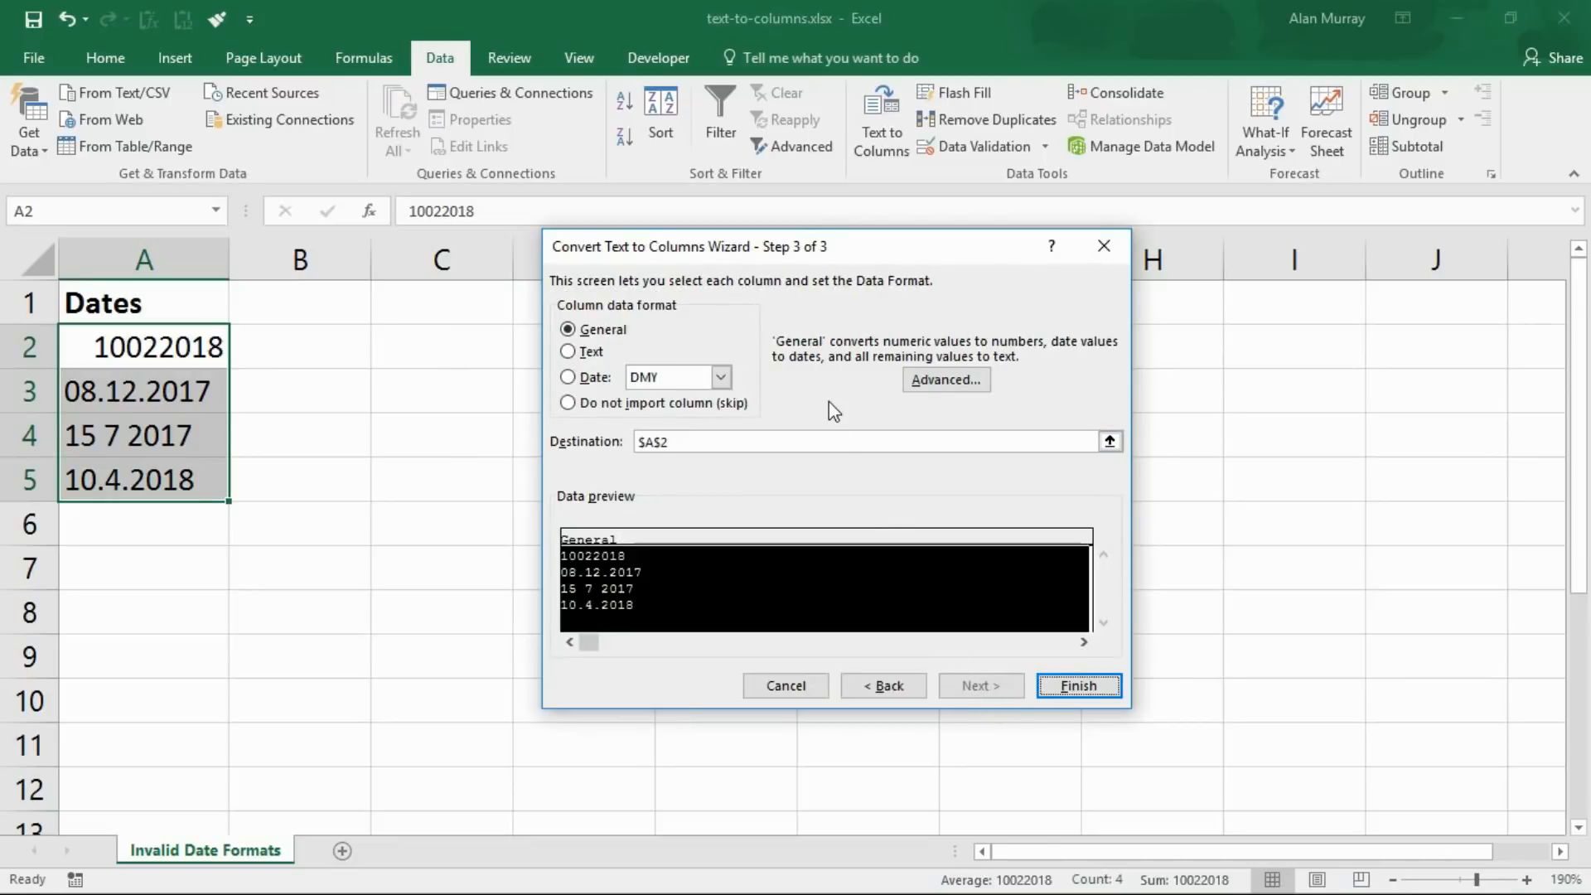
{"action": "left_click", "coordinate": [576, 379]}
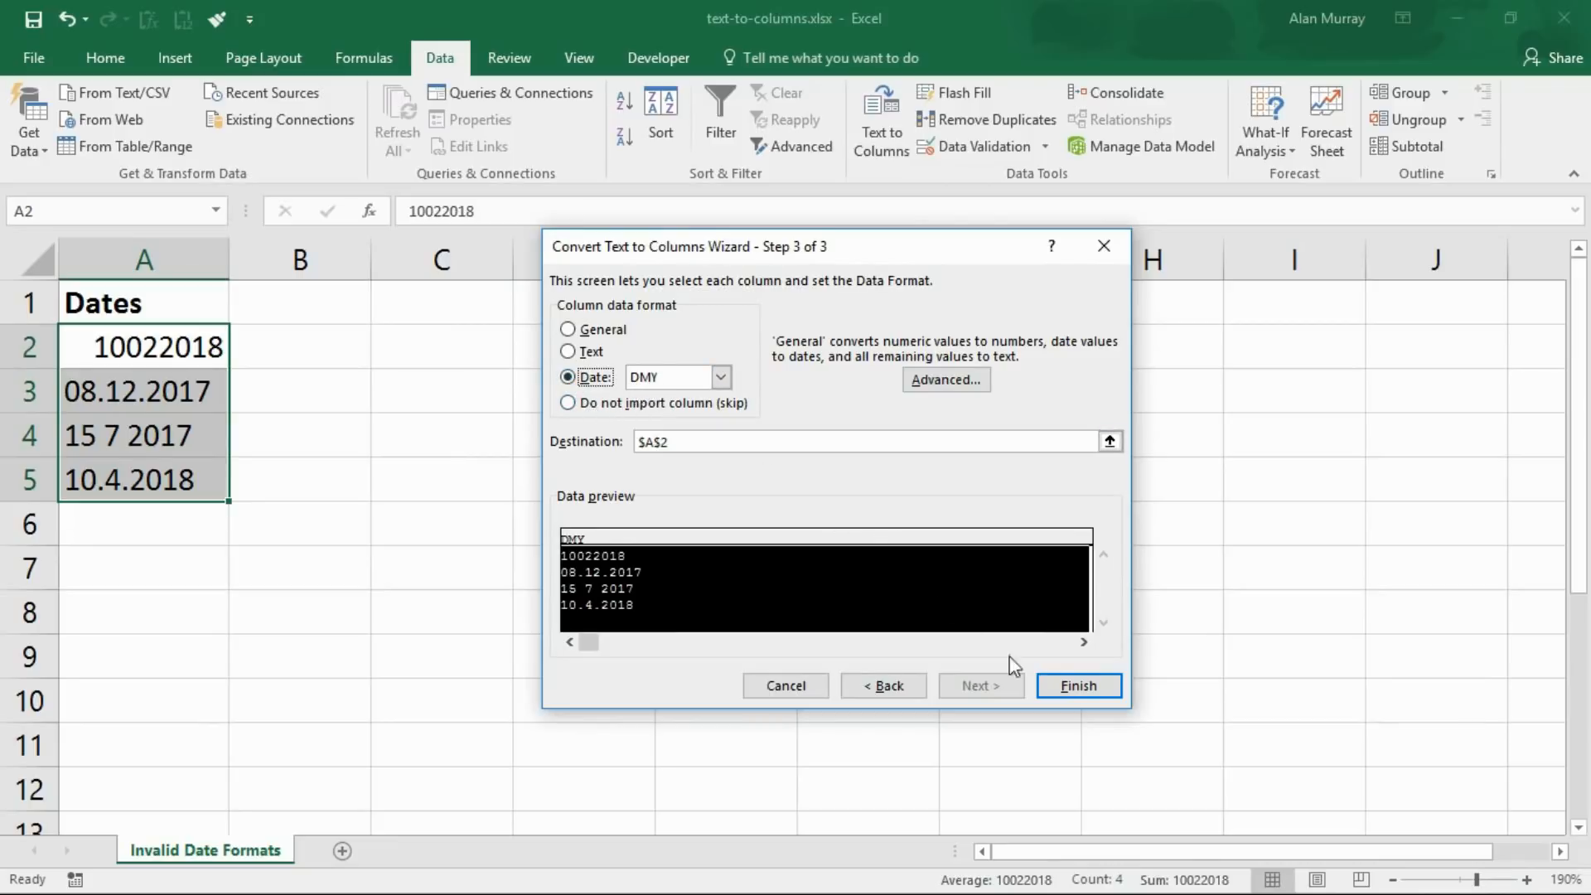
{"action": "left_click", "coordinate": [1046, 687]}
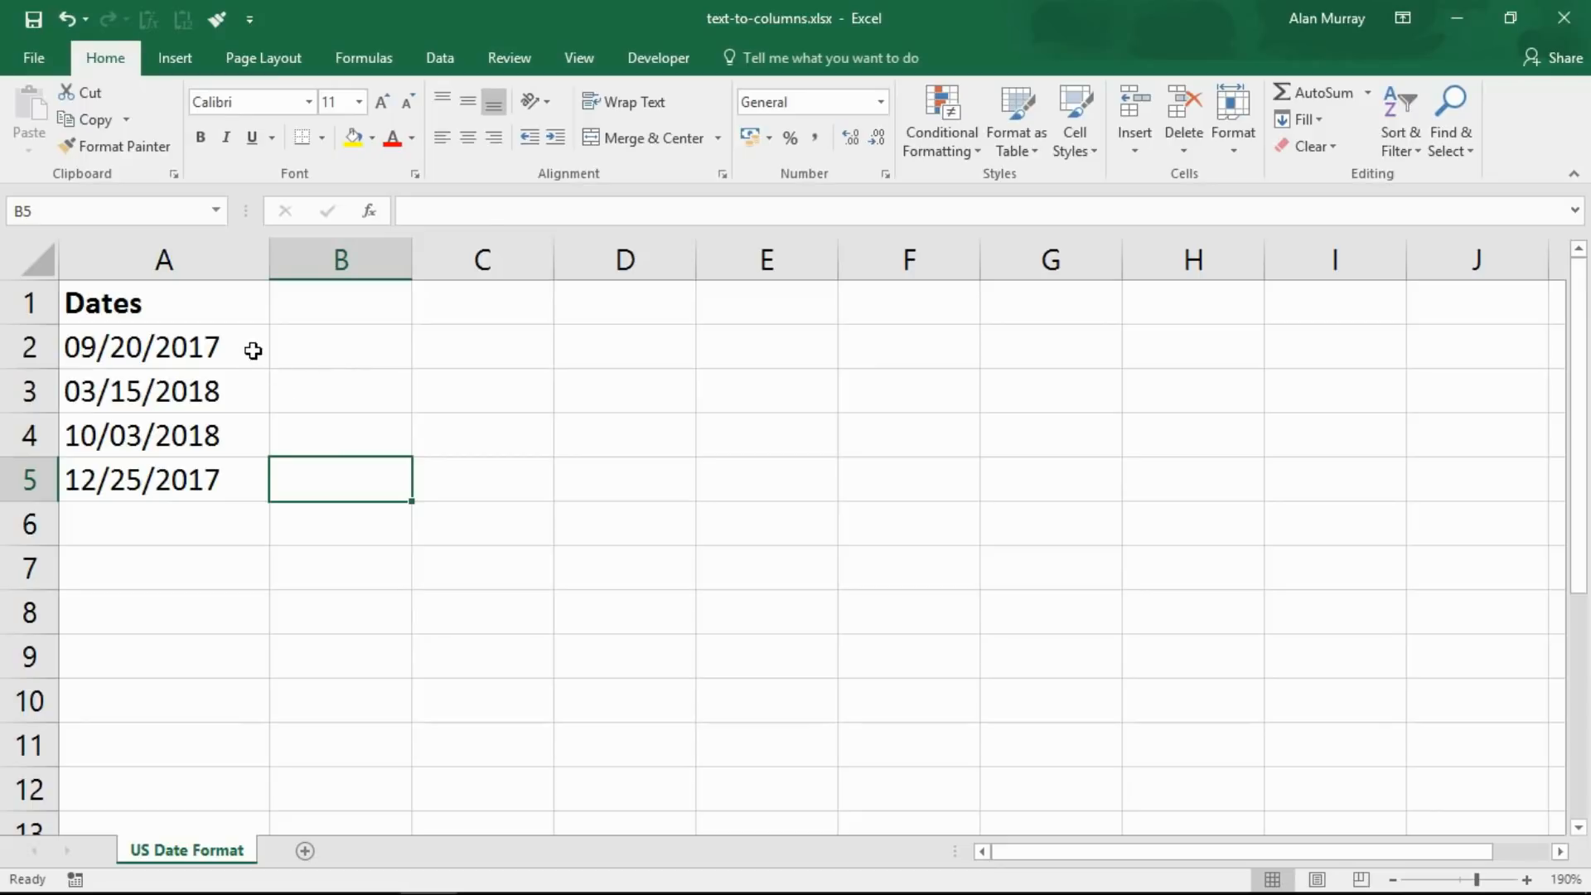
Convert the US-style dates in A2:A5 to real dates using Text to Columns with the MDY date column format
{"action": "left_click_drag", "start_coordinate": [249, 348], "coordinate": [237, 496]}
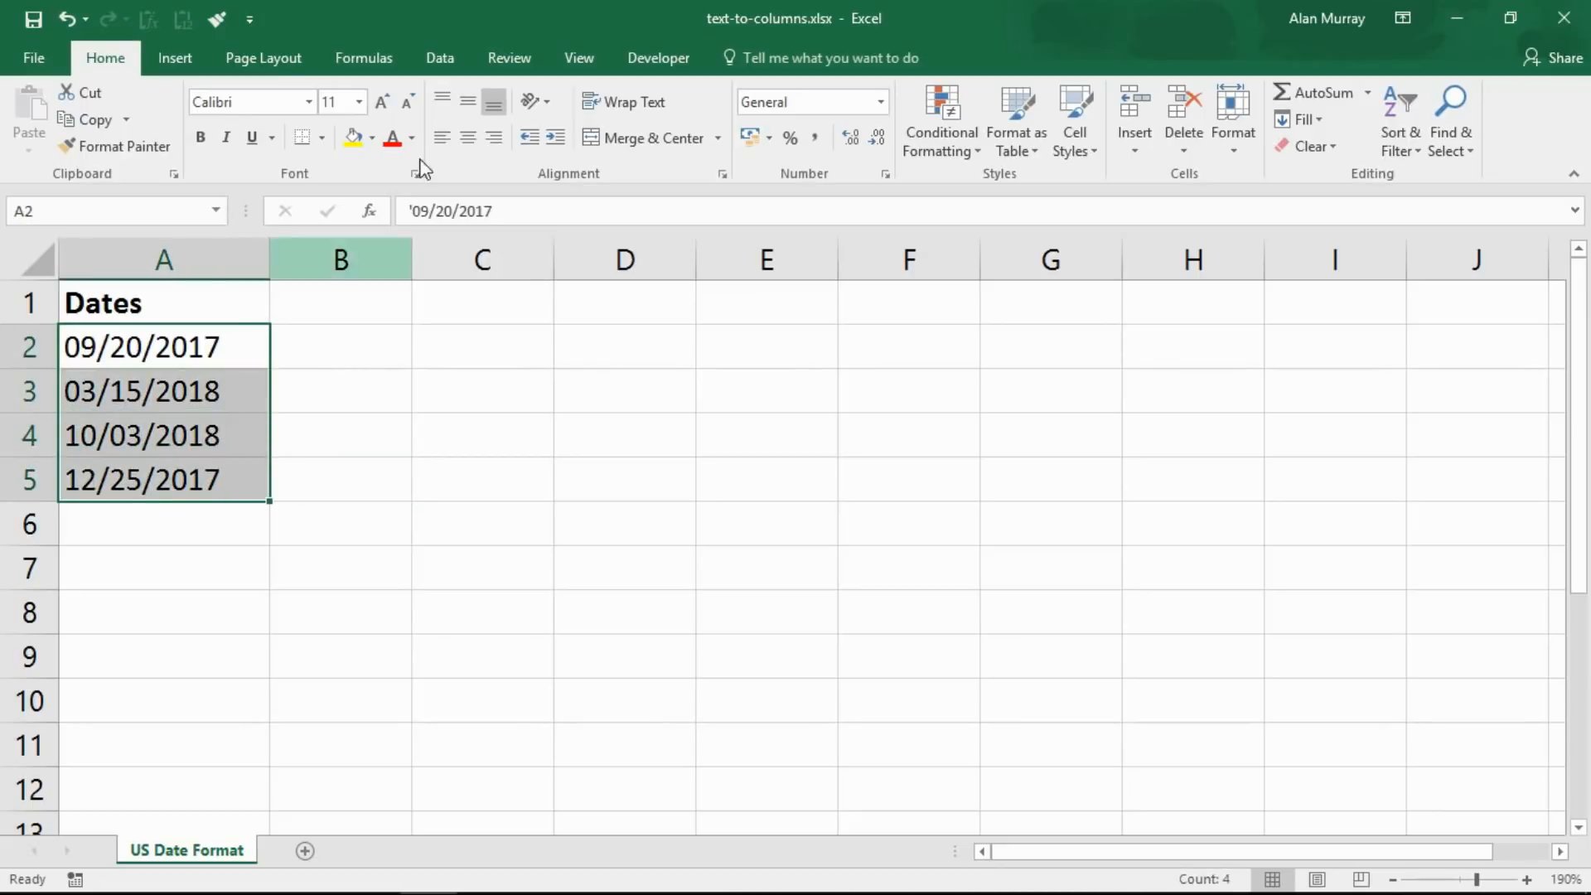
{"action": "left_click", "coordinate": [442, 58]}
{"action": "left_click", "coordinate": [883, 106]}
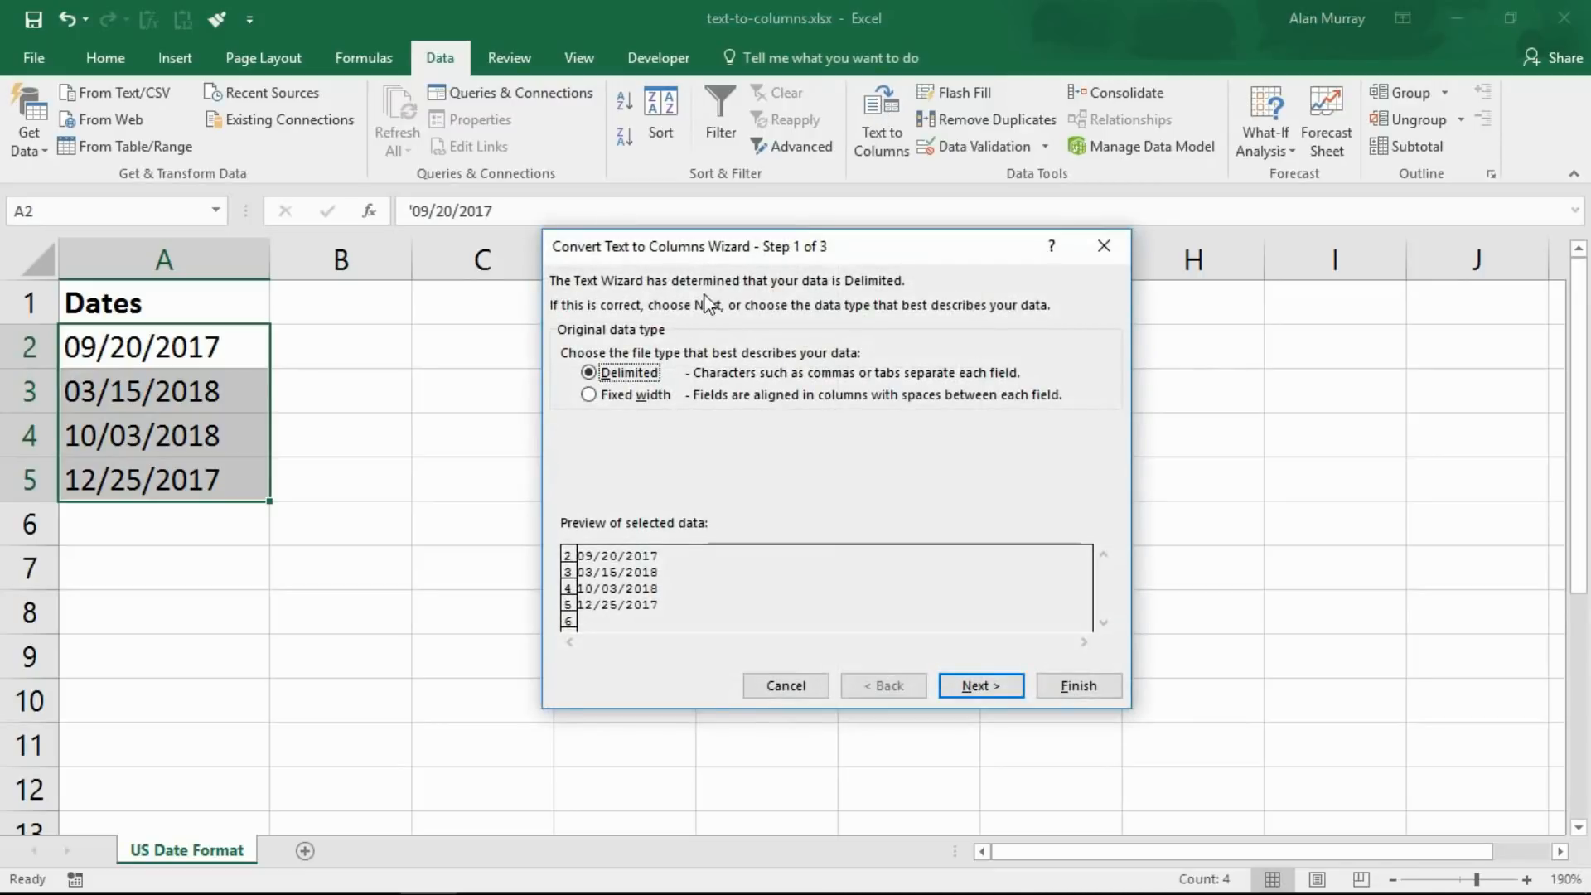
{"action": "left_click", "coordinate": [961, 684]}
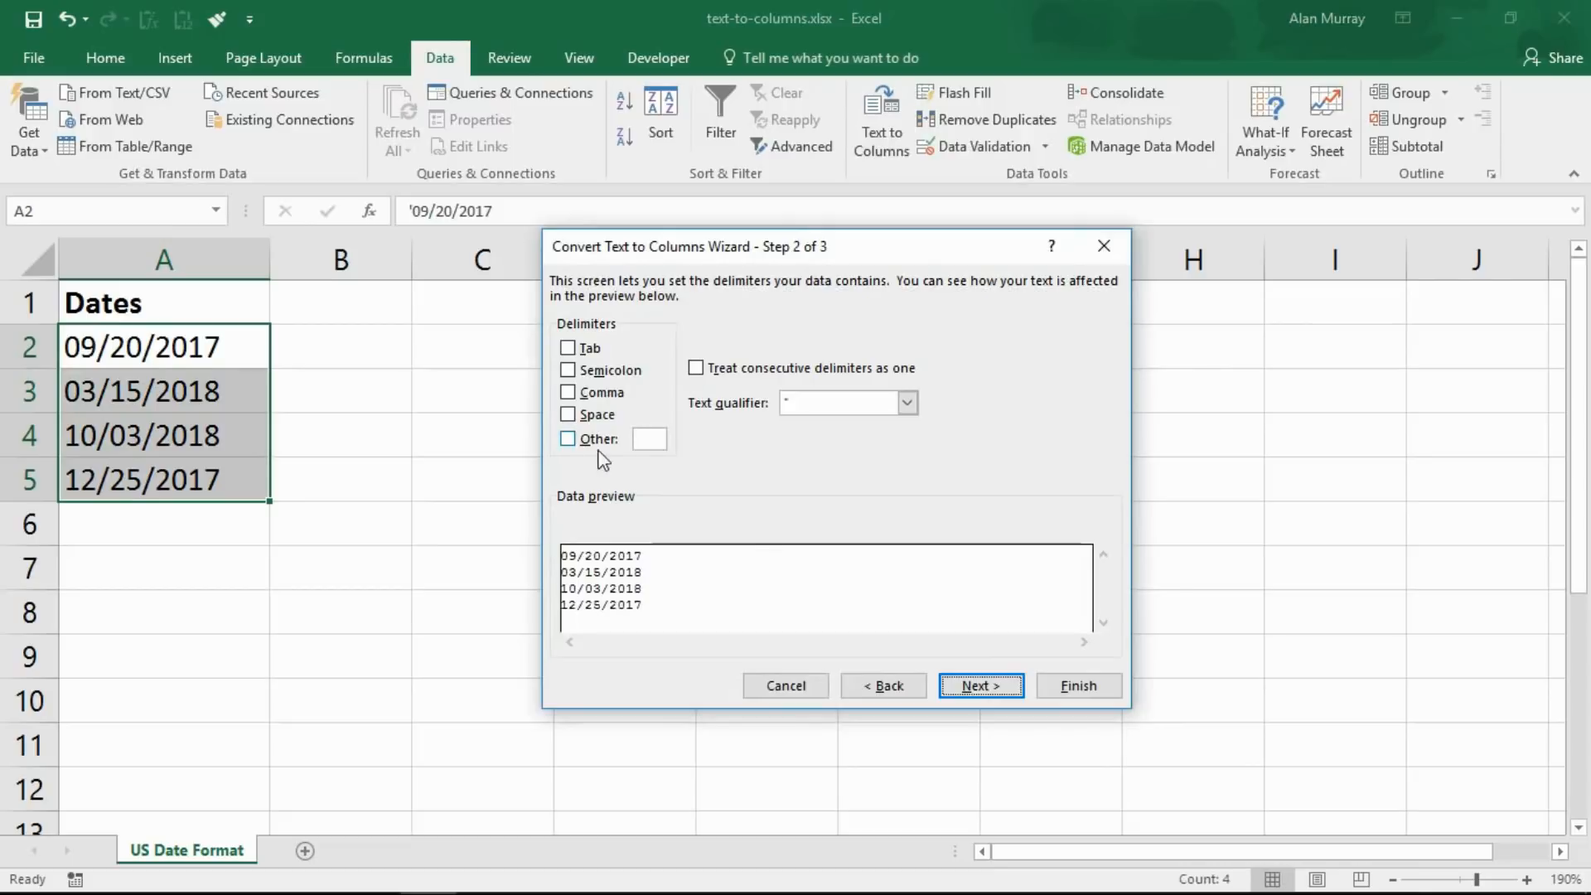
{"action": "left_click", "coordinate": [1010, 685]}
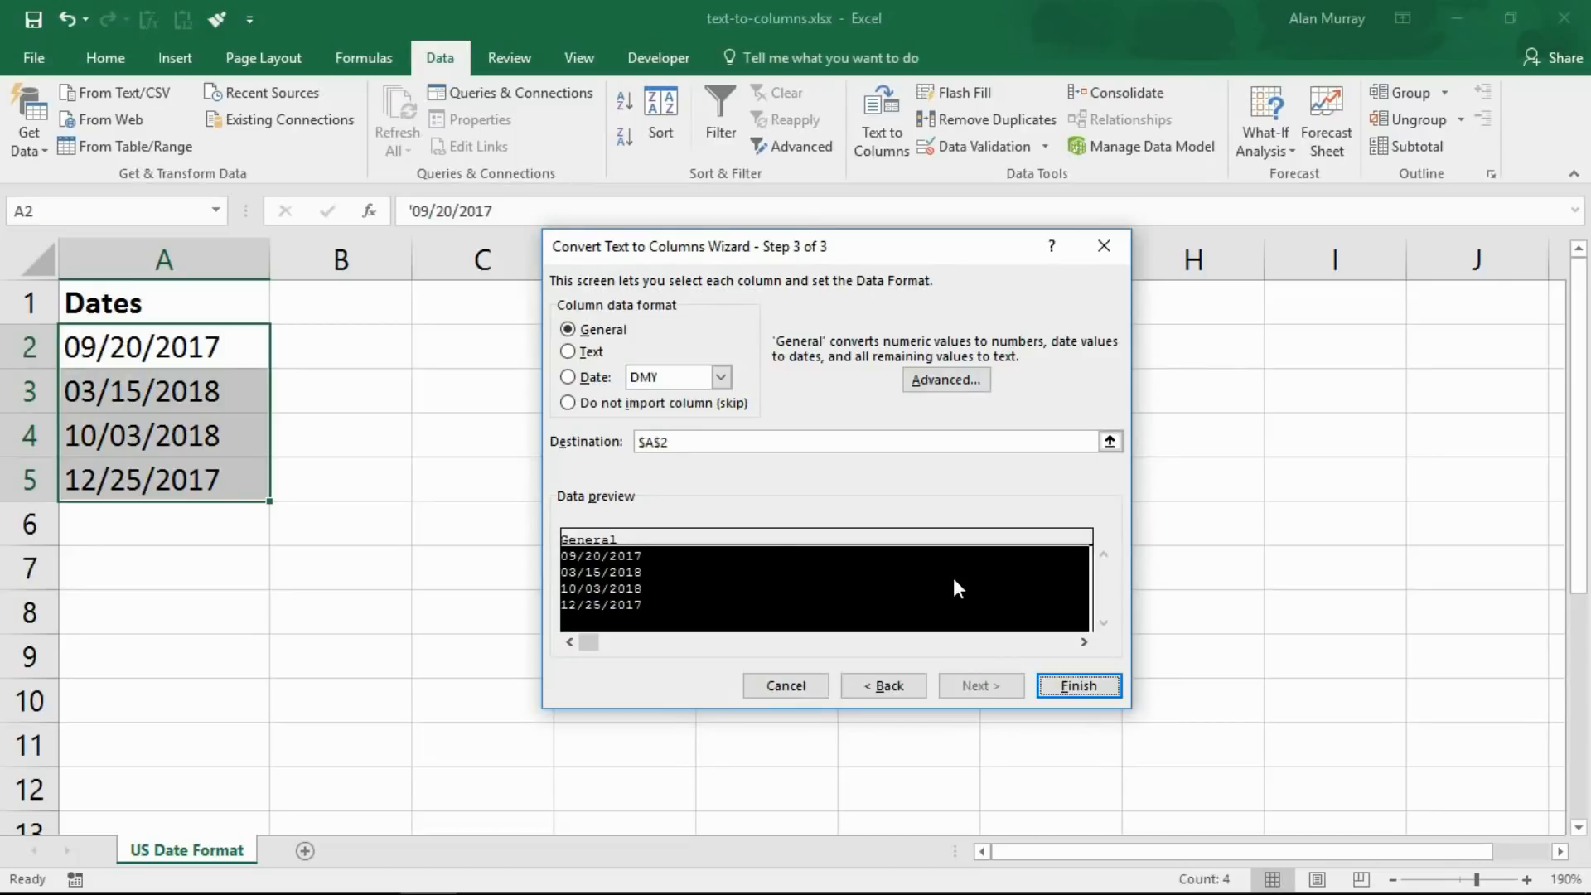
{"action": "left_click", "coordinate": [569, 378]}
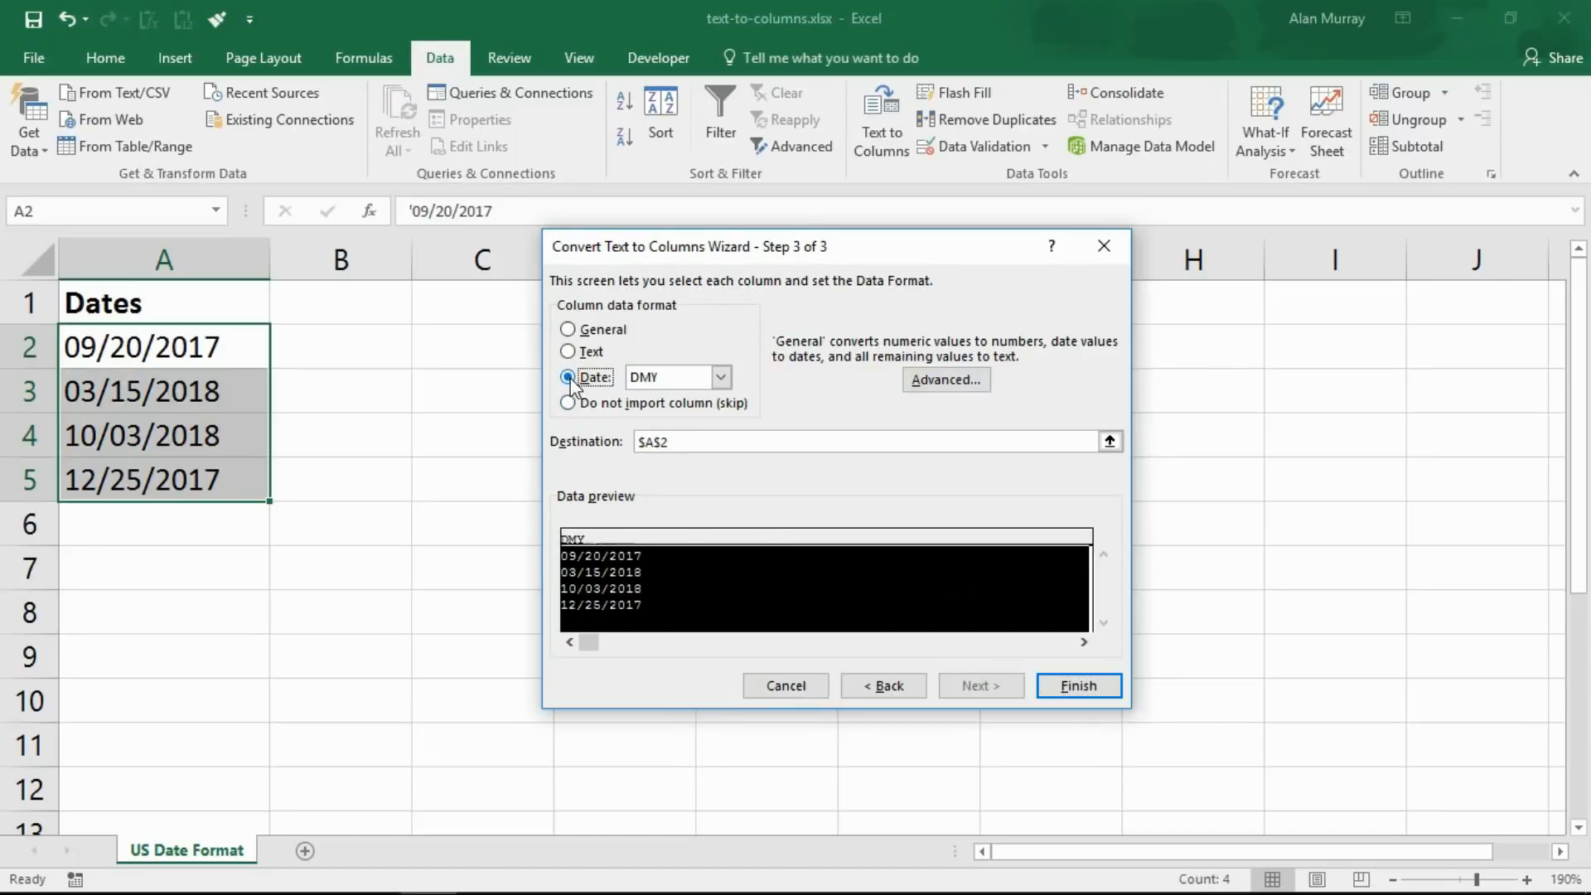
{"action": "left_click", "coordinate": [671, 379]}
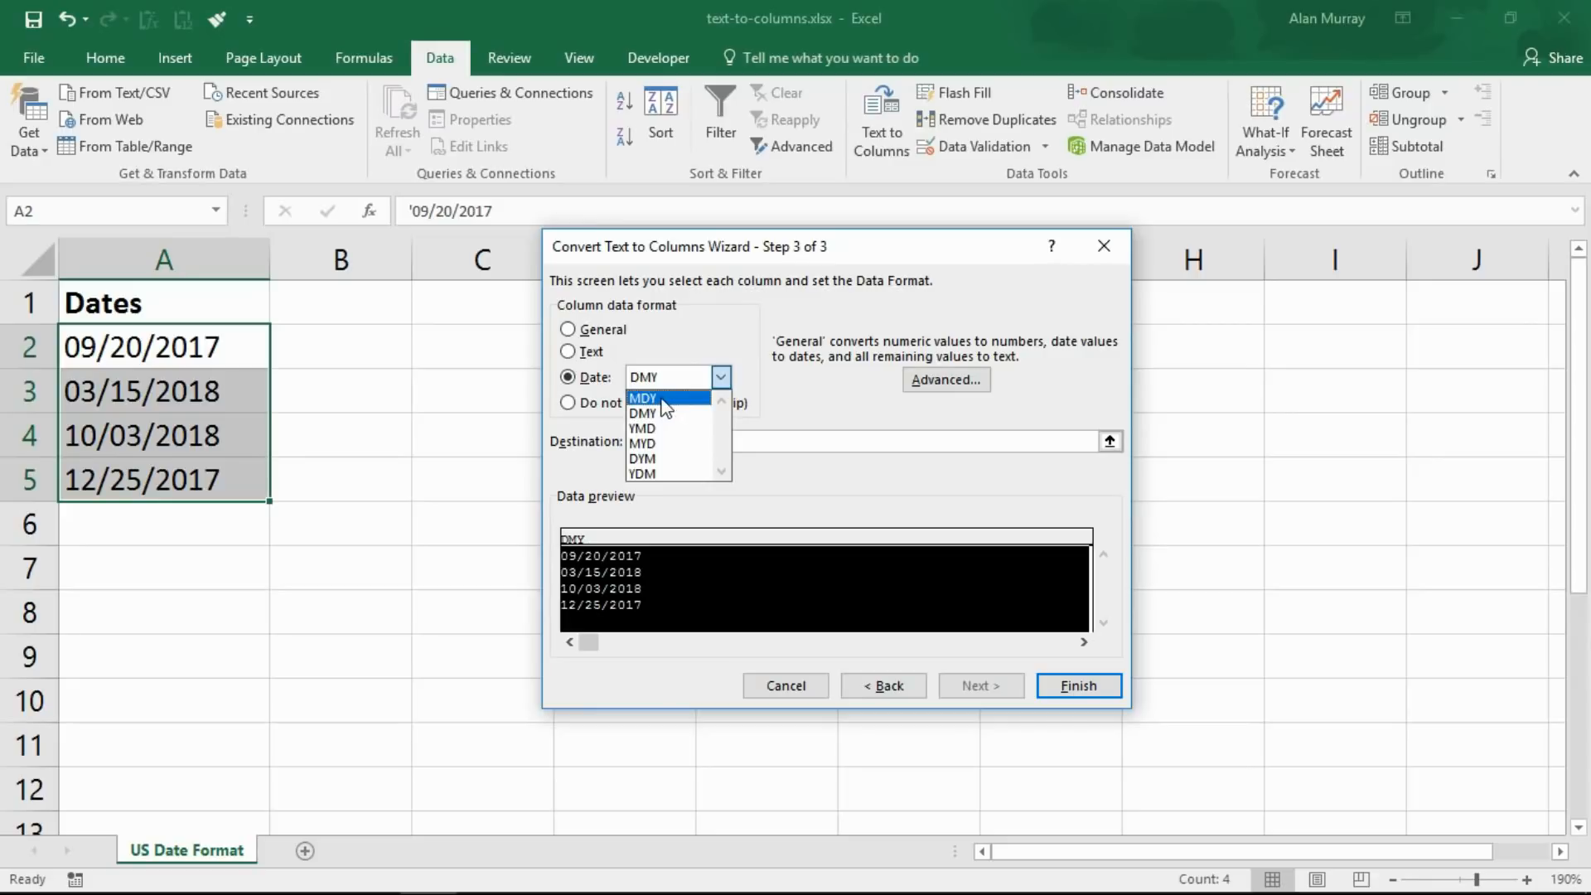
{"action": "left_click", "coordinate": [662, 399]}
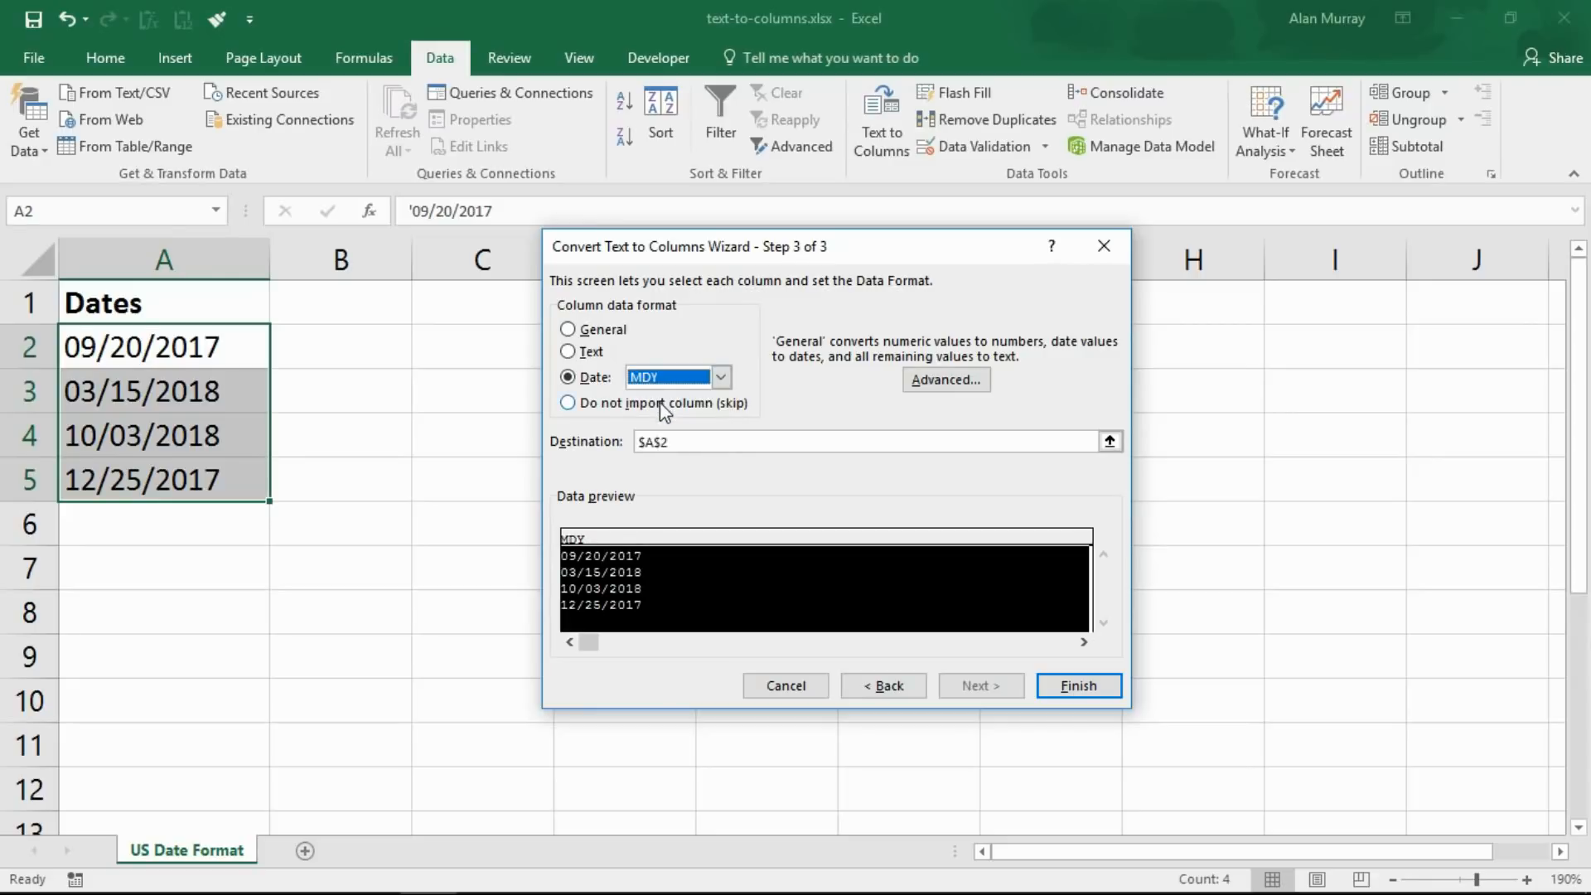
{"action": "left_click", "coordinate": [1057, 686]}
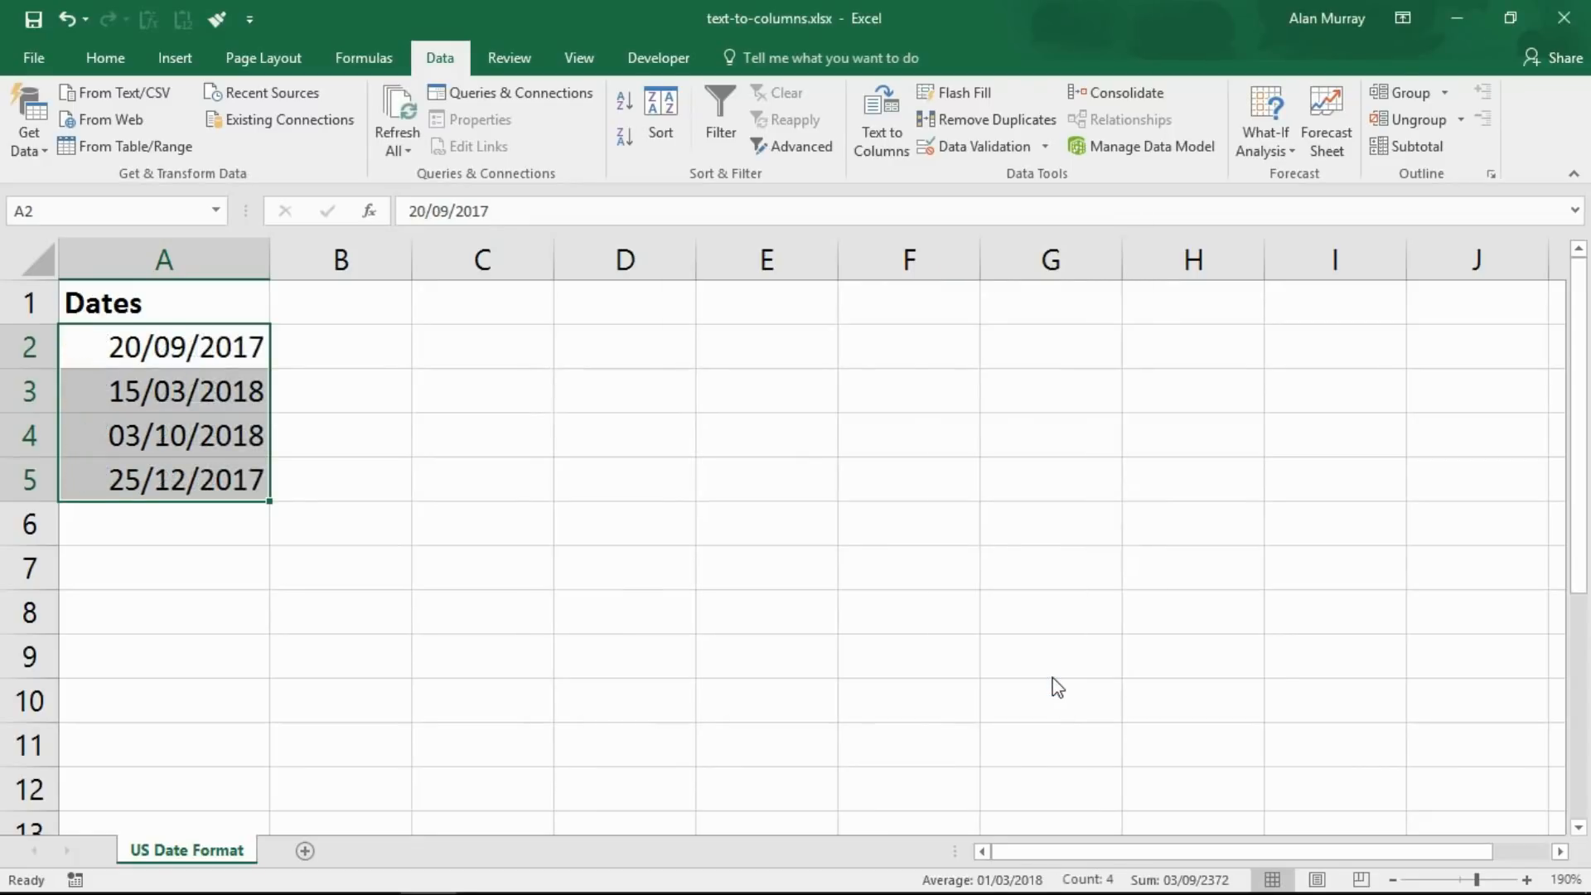
{"action": "left_click", "coordinate": [363, 520]}
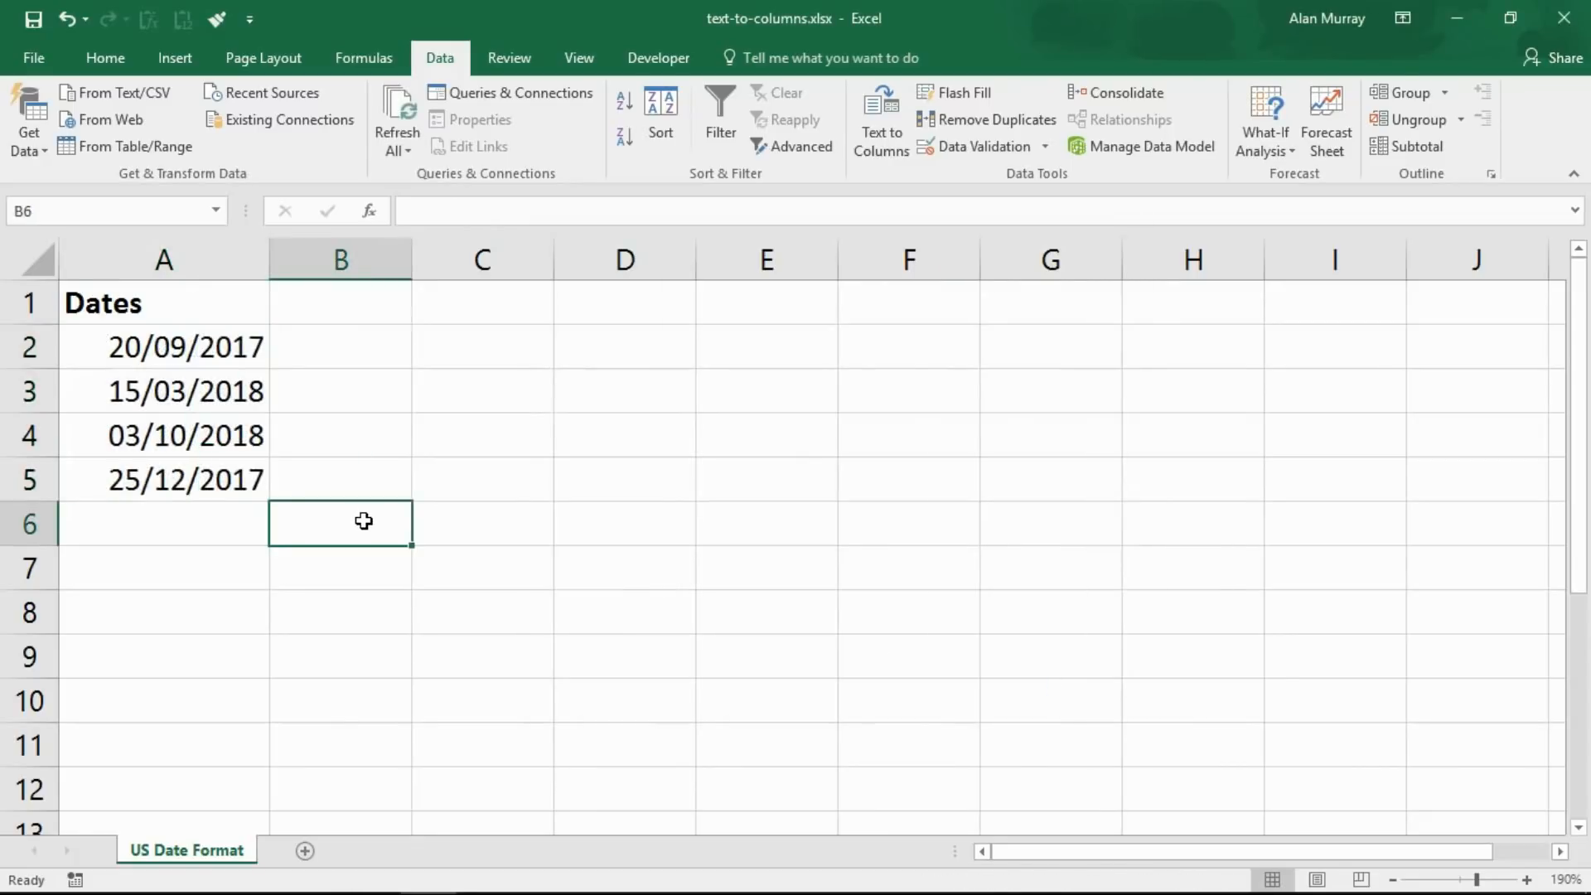